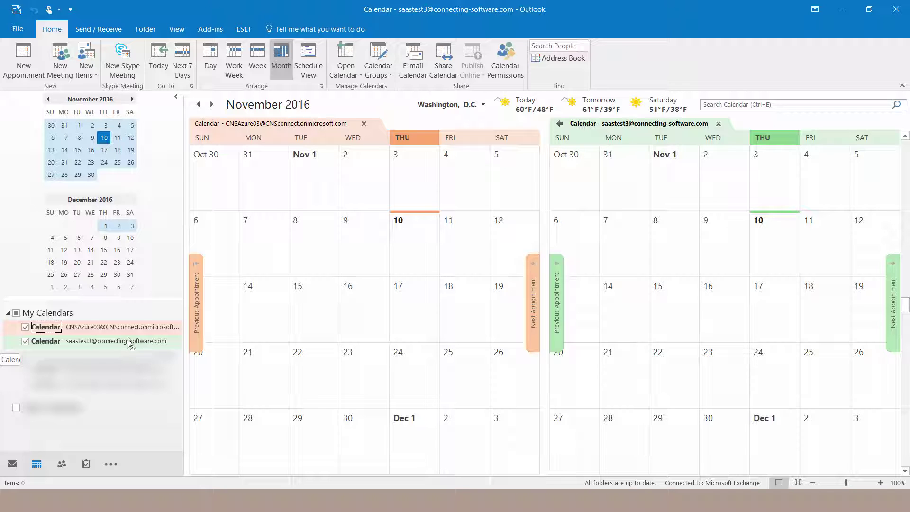
Step: Add the user found by 'cns' to the first calendar's permissions with Owner level, then apply and save
{"action": "right_click", "coordinate": [127, 328]}
{"action": "left_click", "coordinate": [161, 317]}
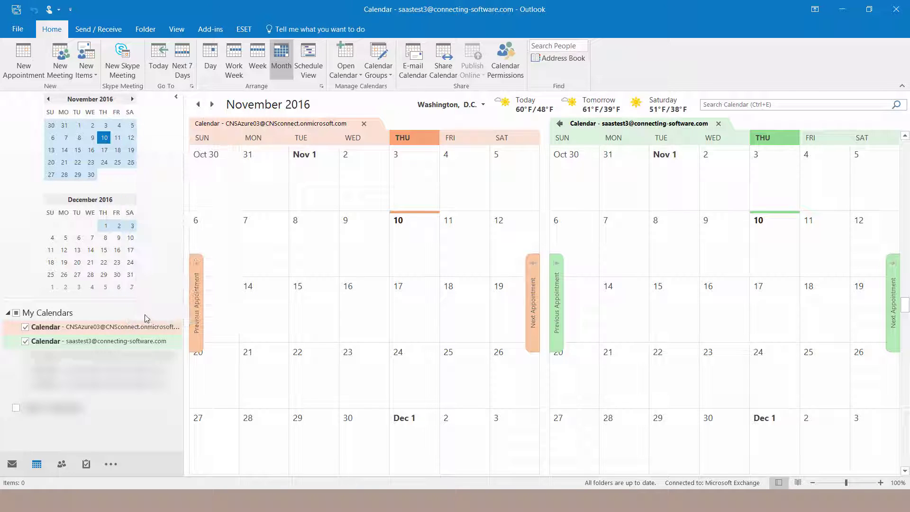
{"action": "left_click", "coordinate": [474, 117]}
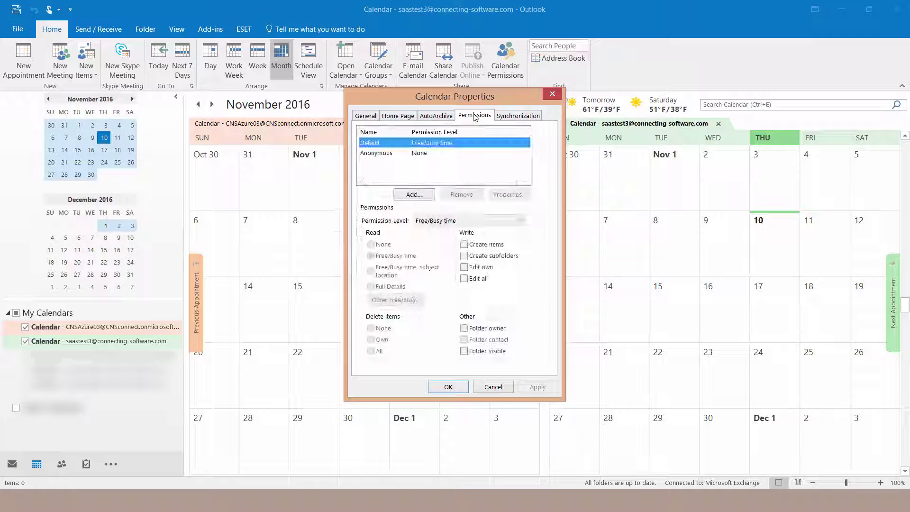
{"action": "left_click", "coordinate": [400, 192]}
{"action": "type", "text": "cns"}
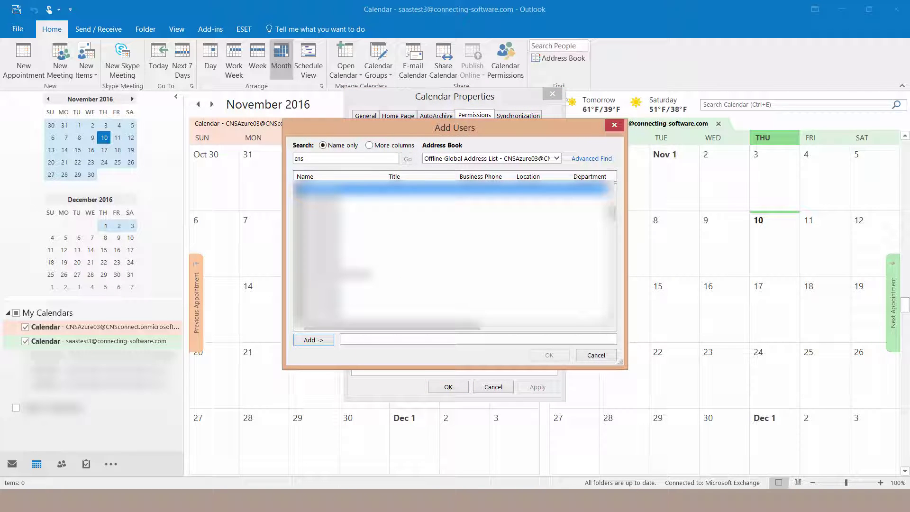
{"action": "left_click", "coordinate": [322, 340]}
{"action": "left_click", "coordinate": [562, 354]}
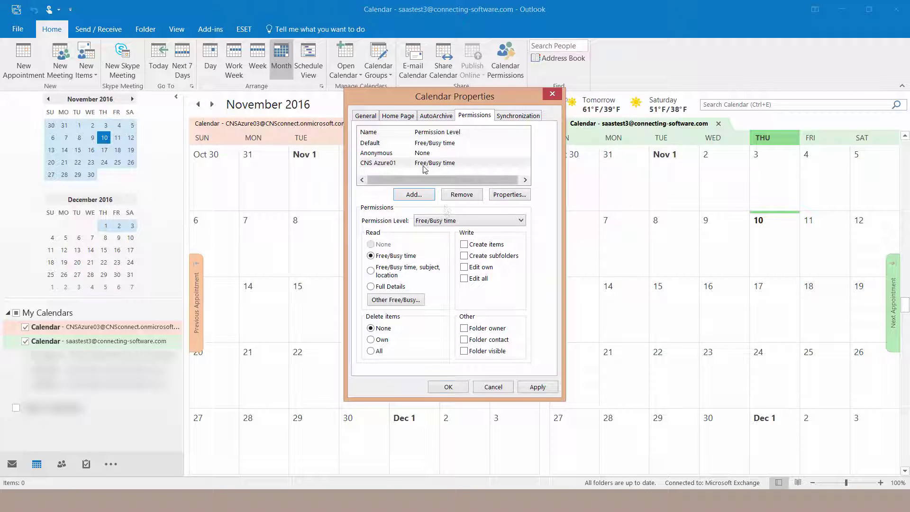
{"action": "left_click", "coordinate": [455, 227]}
{"action": "left_click", "coordinate": [433, 231]}
{"action": "left_click", "coordinate": [533, 386]}
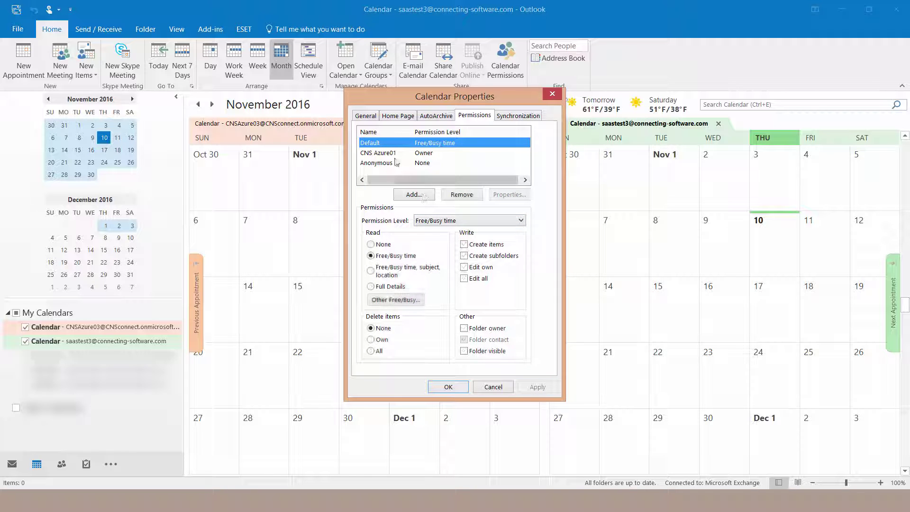
{"action": "left_click", "coordinate": [431, 156]}
{"action": "left_click", "coordinate": [449, 387]}
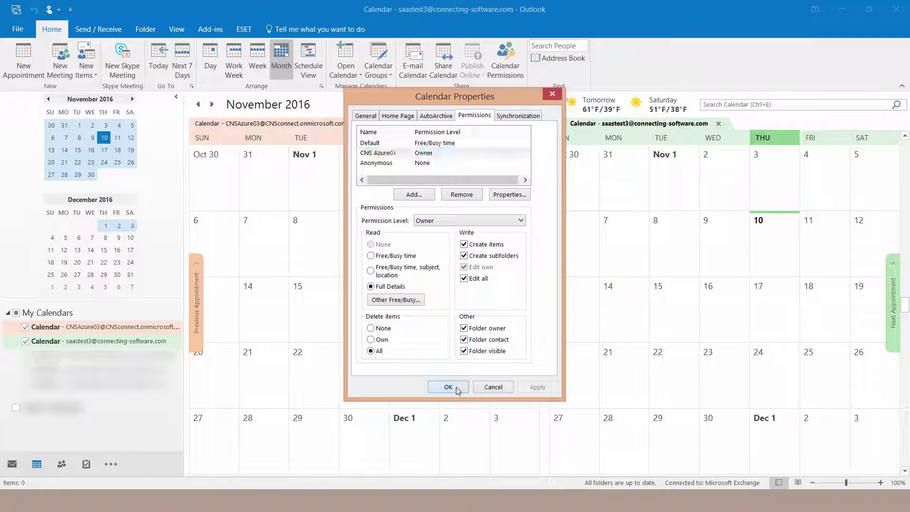
Step: Add the user found by 'saas' to the second calendar's permissions
{"action": "right_click", "coordinate": [127, 346]}
{"action": "left_click", "coordinate": [147, 335]}
{"action": "left_click", "coordinate": [474, 117]}
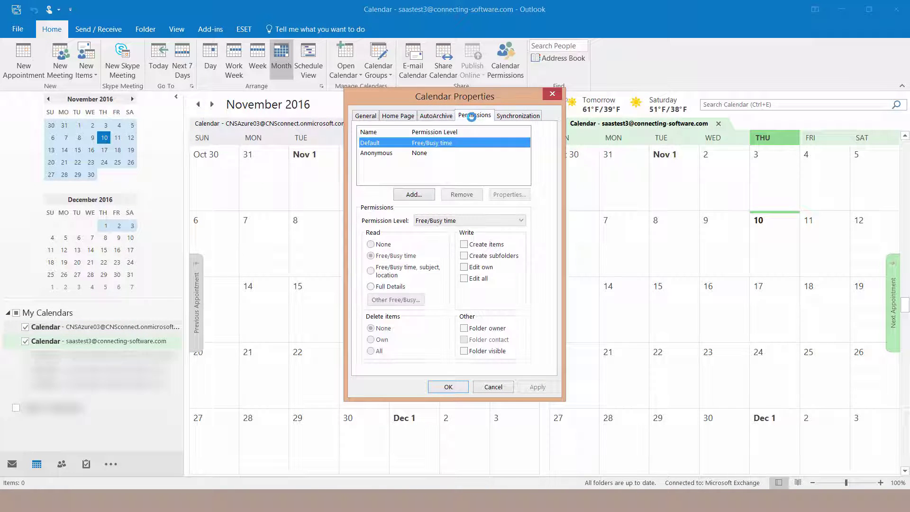
{"action": "left_click", "coordinate": [409, 193]}
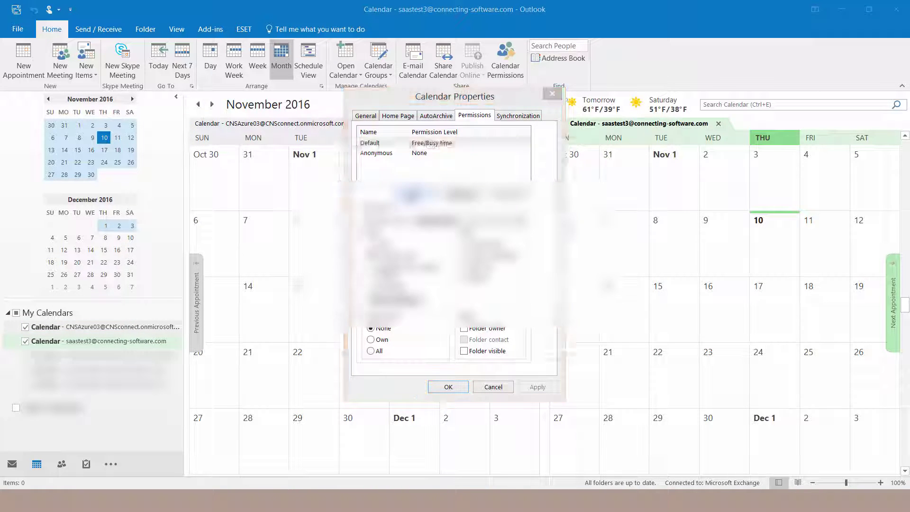
{"action": "type", "text": "saas"}
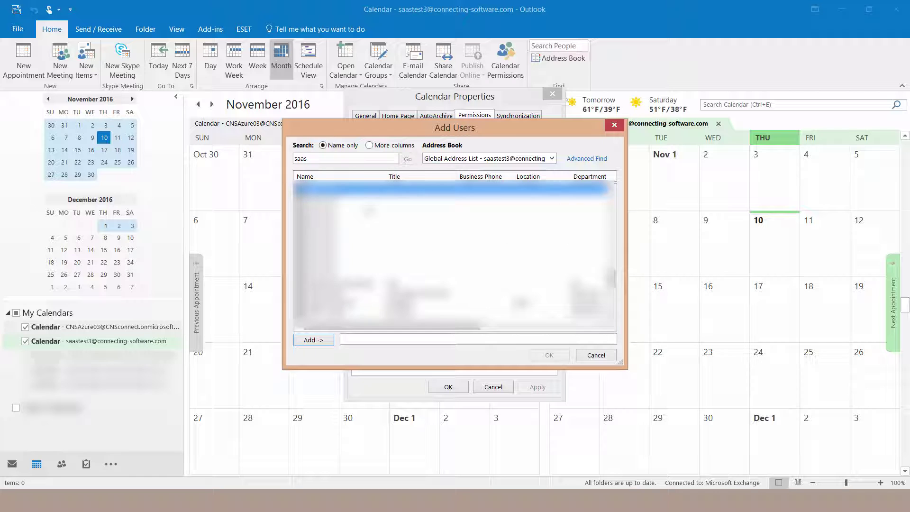
{"action": "left_click", "coordinate": [319, 340]}
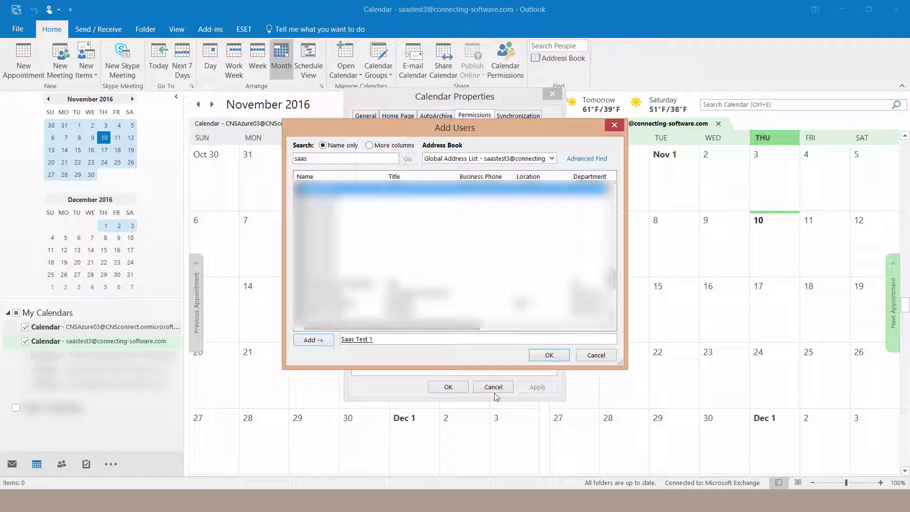
{"action": "left_click", "coordinate": [545, 356]}
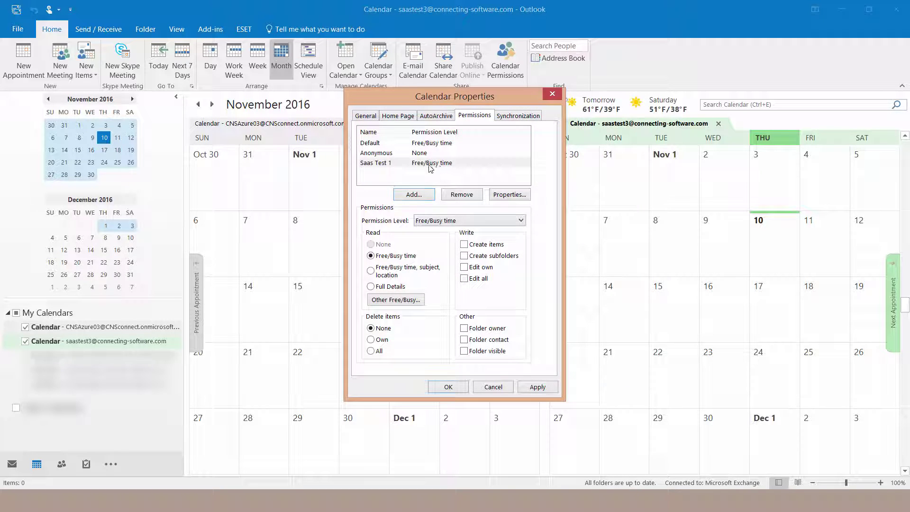
Step: Give that user Owner permission, save, and switch to the SaaS portal browser window
{"action": "left_click", "coordinate": [448, 221]}
{"action": "left_click", "coordinate": [446, 230]}
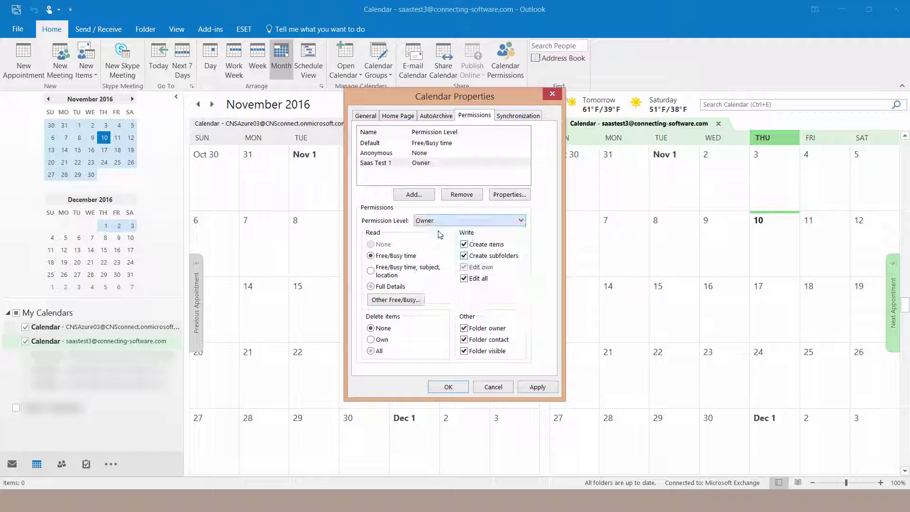
{"action": "left_click", "coordinate": [539, 388]}
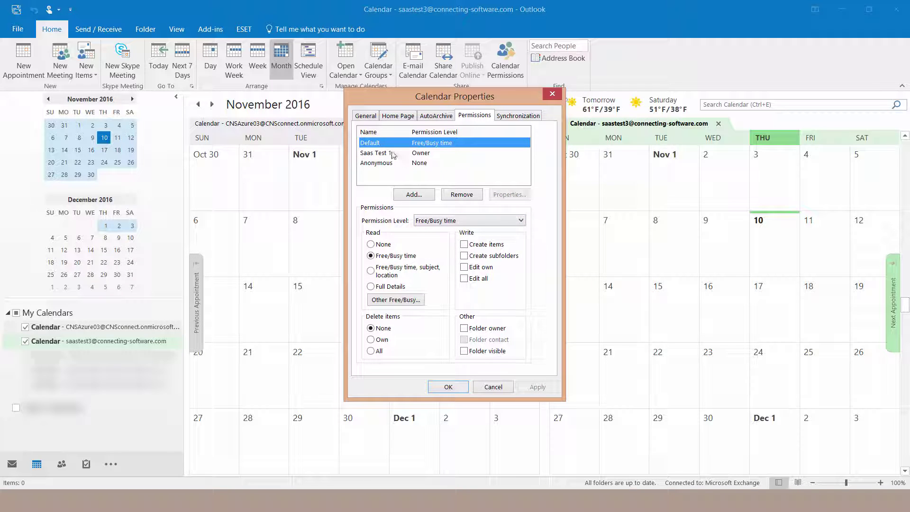
{"action": "left_click", "coordinate": [417, 154]}
{"action": "left_click", "coordinate": [449, 387]}
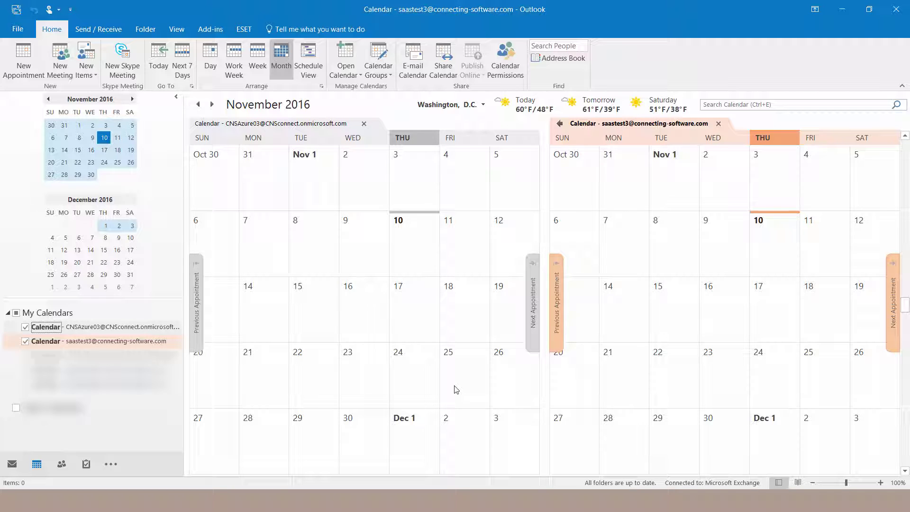
{"action": "key", "text": "alt"}
{"action": "key", "text": "alt+Tab"}
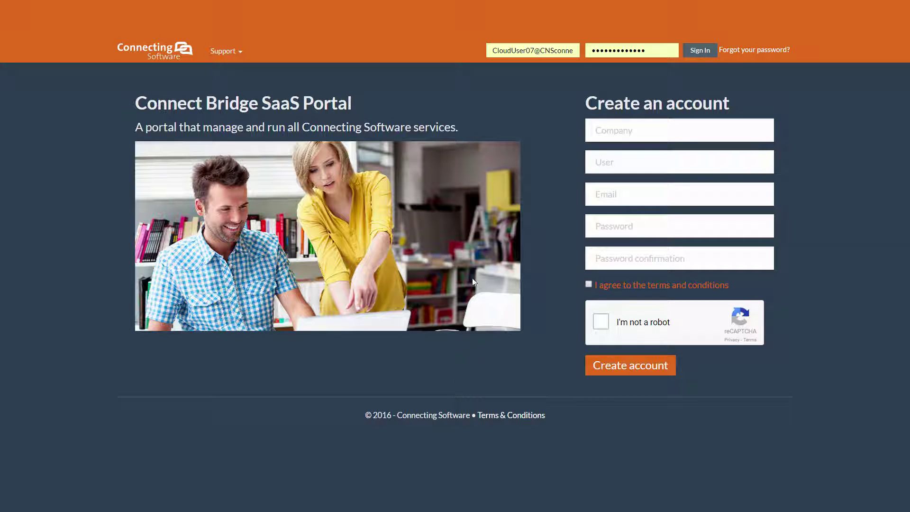
Step: Sign in and start a new server under CB Exchange Server Sync > Server configuration
{"action": "left_click", "coordinate": [701, 50]}
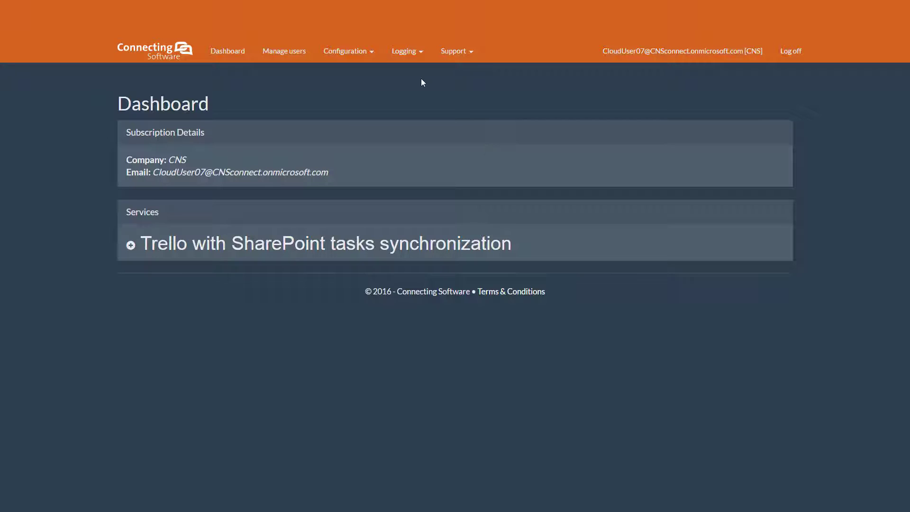
{"action": "left_click", "coordinate": [372, 55]}
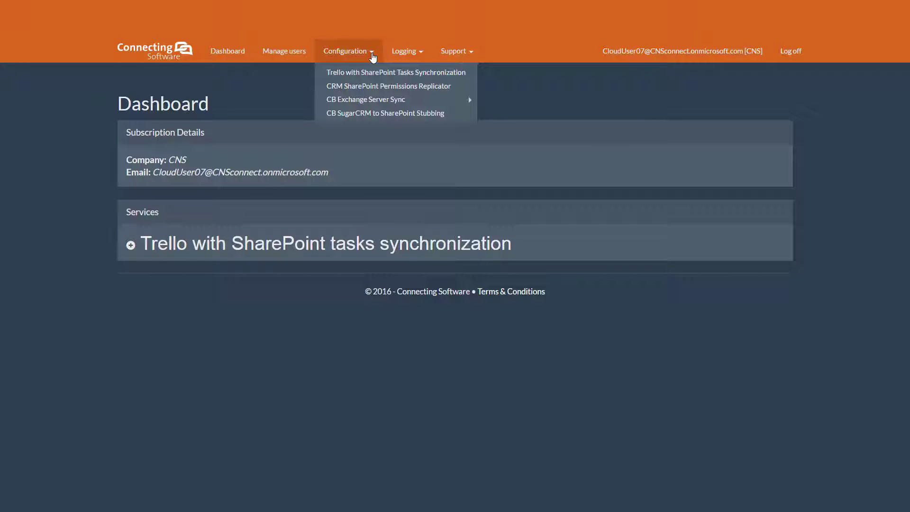
{"action": "mouse_move", "coordinate": [403, 99]}
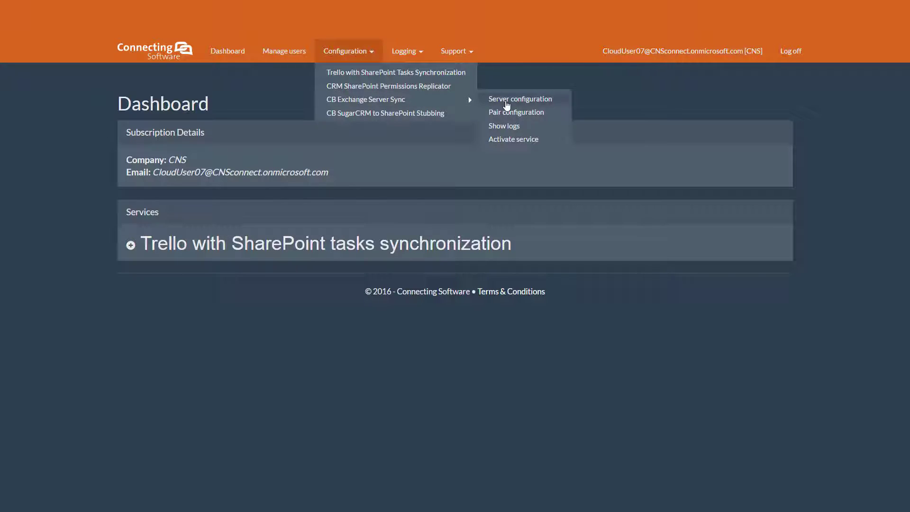
{"action": "left_click", "coordinate": [506, 100]}
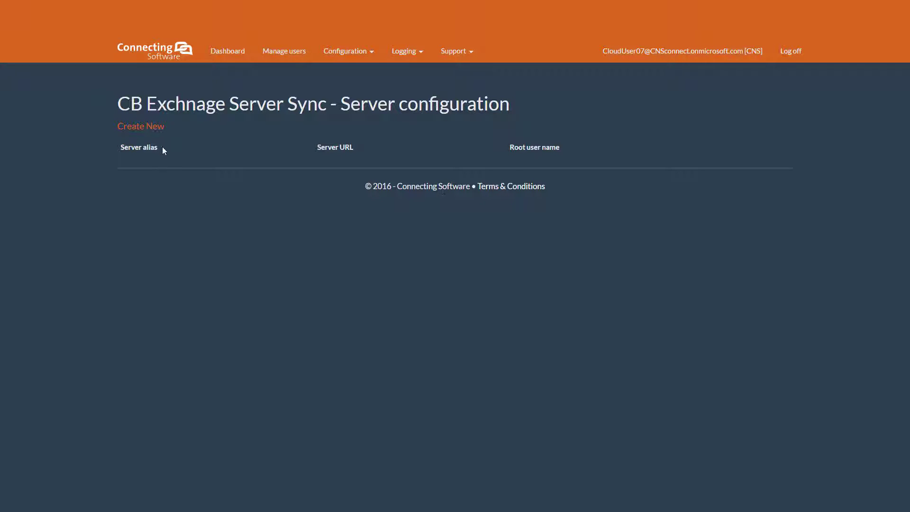
{"action": "left_click", "coordinate": [146, 127]}
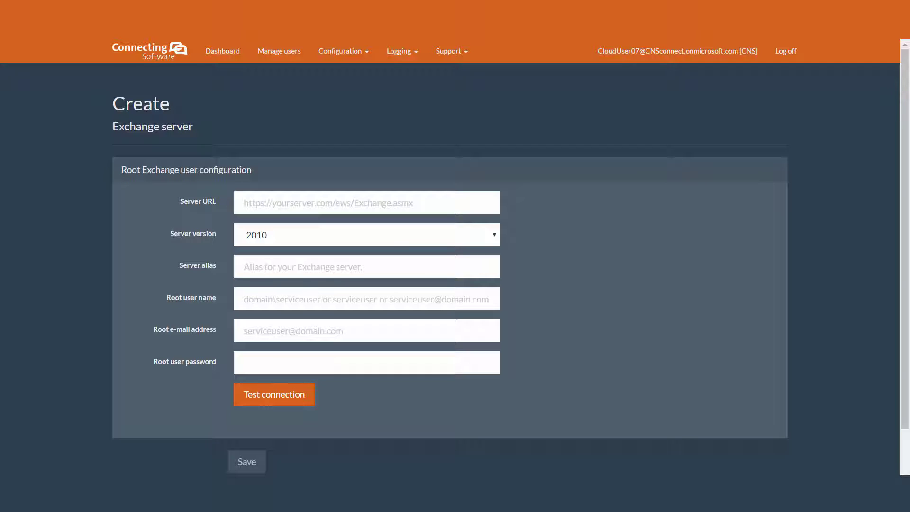
Step: Enter the EWS URL, set server version Office365 and alias Office365
{"action": "mouse_move", "coordinate": [256, 205]}
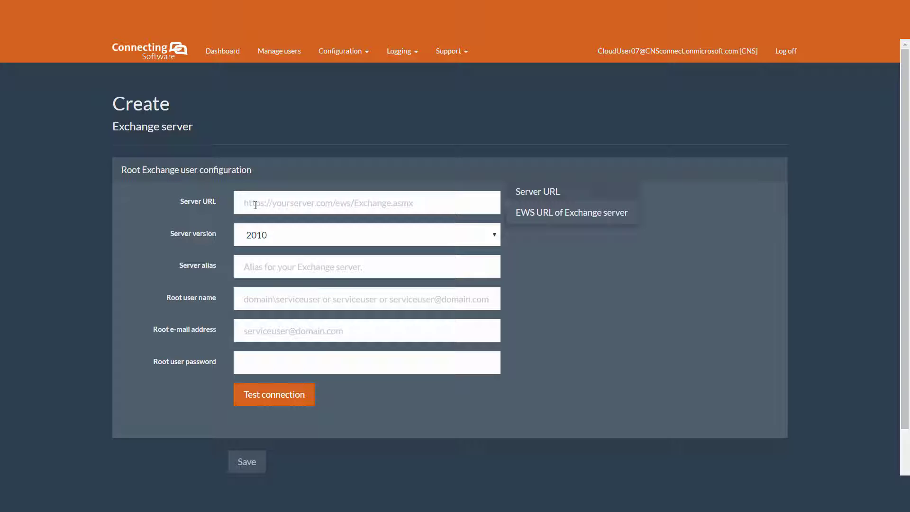
{"action": "left_click", "coordinate": [255, 205]}
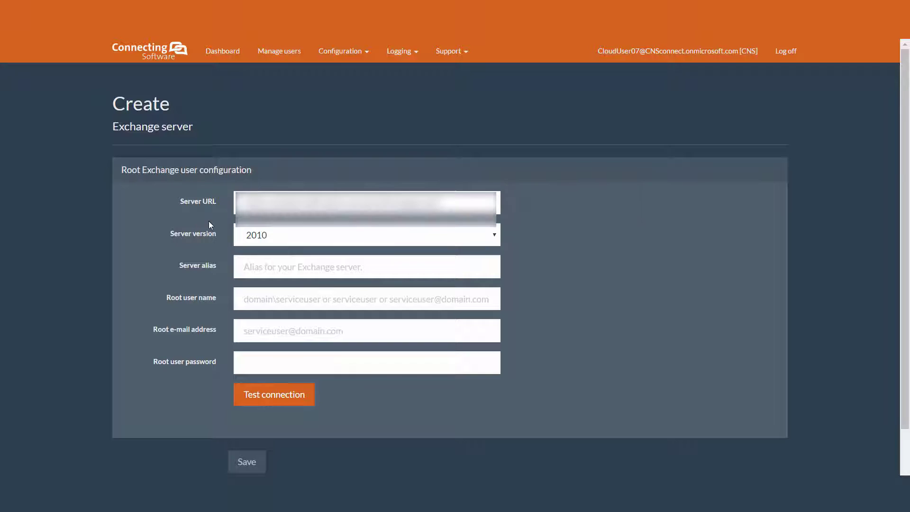
{"action": "left_click", "coordinate": [262, 237]}
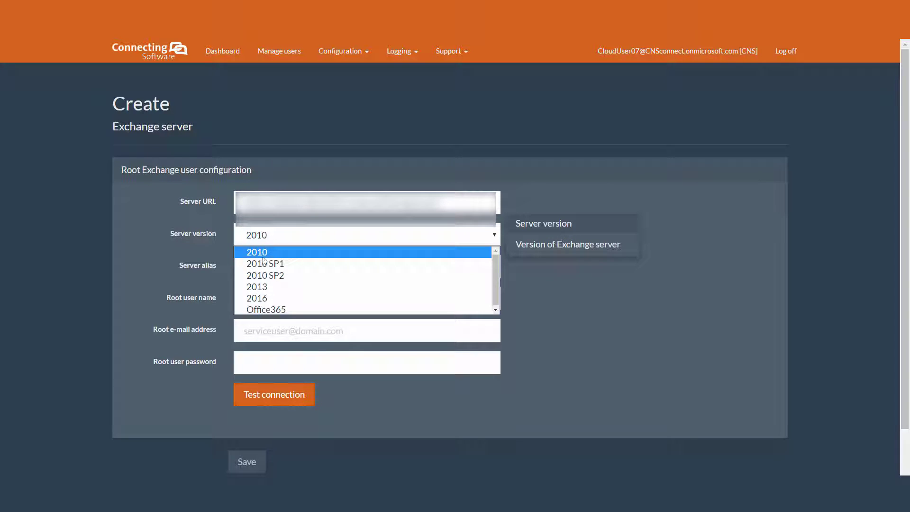
{"action": "left_click", "coordinate": [277, 309]}
{"action": "left_click", "coordinate": [282, 267]}
{"action": "type", "text": "O"}
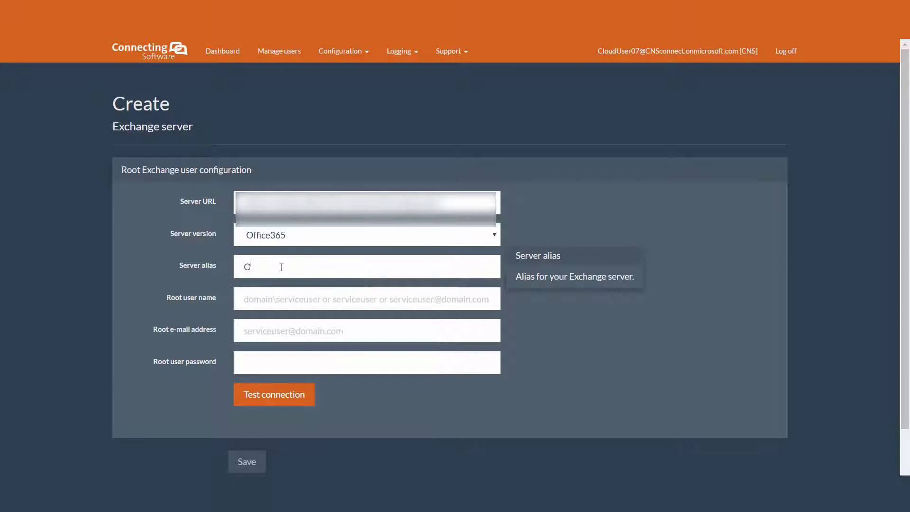
{"action": "type", "text": "ffice"}
{"action": "key", "text": "Down"}
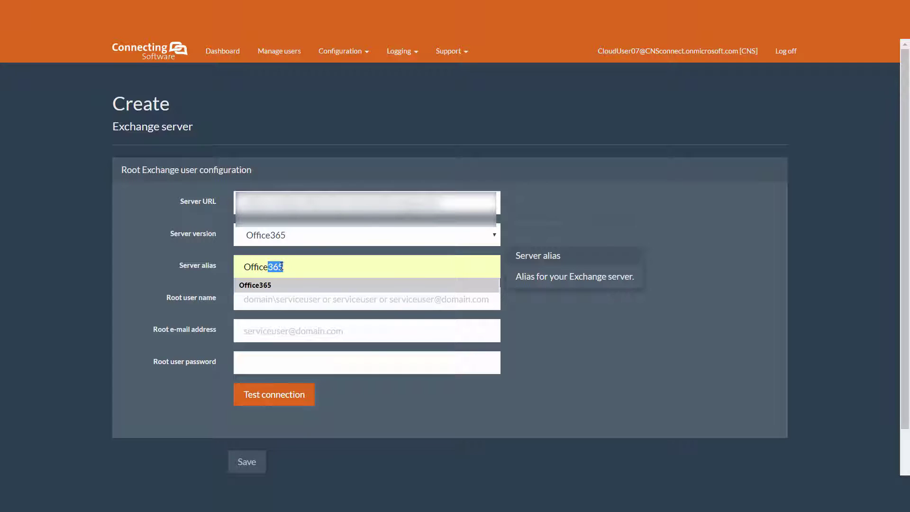
{"action": "left_click", "coordinate": [298, 287]}
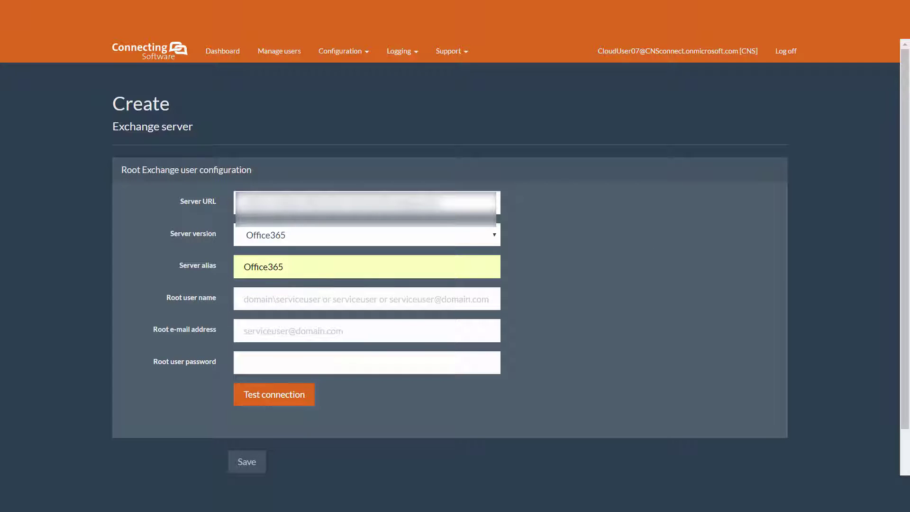
Step: Fill in the root user's name, e-mail address and saved password
{"action": "left_click", "coordinate": [276, 295]}
{"action": "left_click", "coordinate": [274, 327]}
{"action": "left_click", "coordinate": [268, 336]}
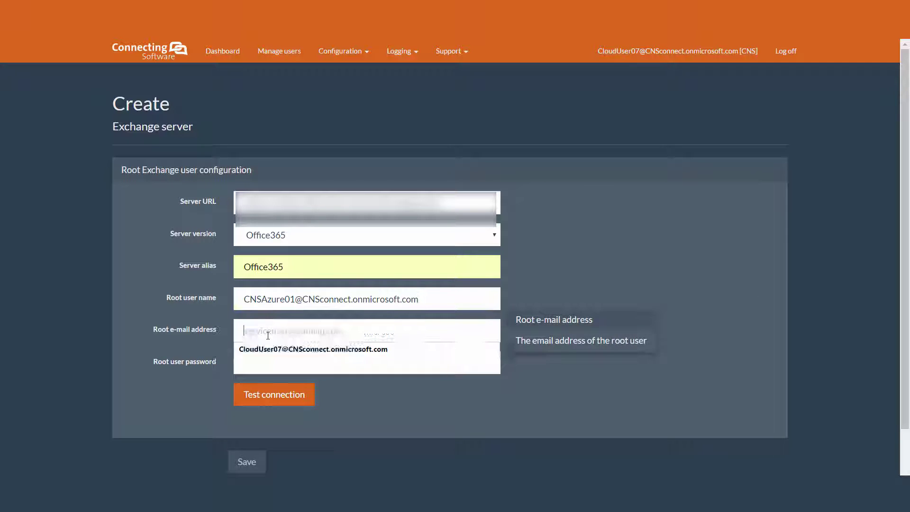
{"action": "key", "text": "Down"}
{"action": "key", "text": "Return"}
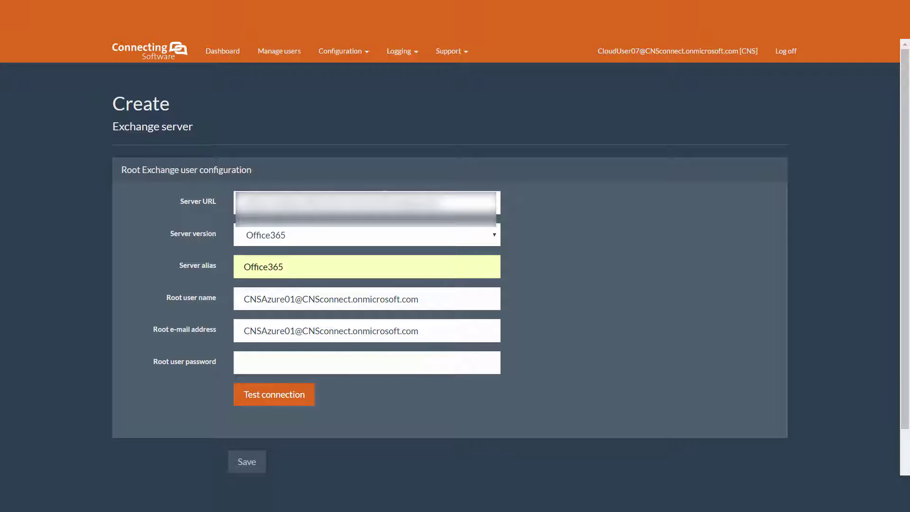
{"action": "left_click", "coordinate": [299, 362]}
{"action": "key", "text": "Down"}
{"action": "key", "text": "Return"}
Step: Test the connection, save the Office365 server, and start another server entry
{"action": "left_click", "coordinate": [294, 397]}
{"action": "scroll", "coordinate": [294, 396], "scroll_direction": "down", "scroll_amount": 3}
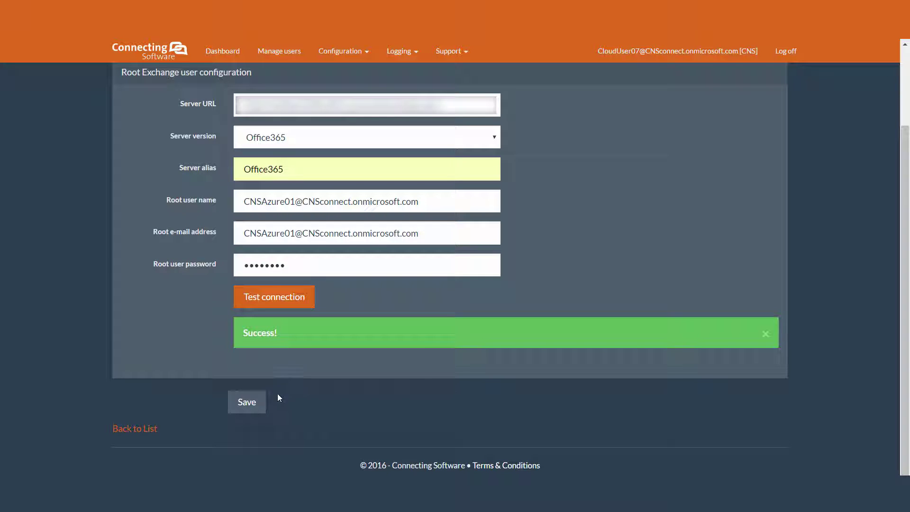
{"action": "left_click", "coordinate": [246, 404]}
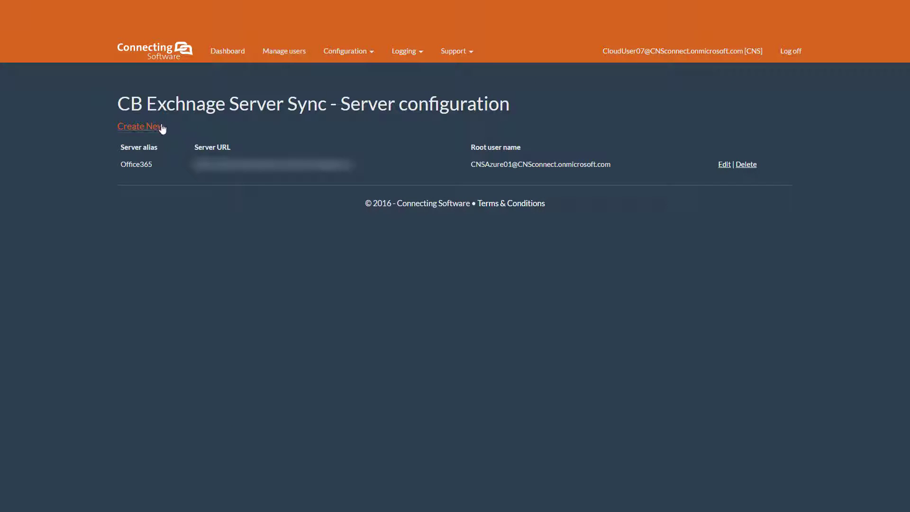
{"action": "left_click", "coordinate": [161, 127]}
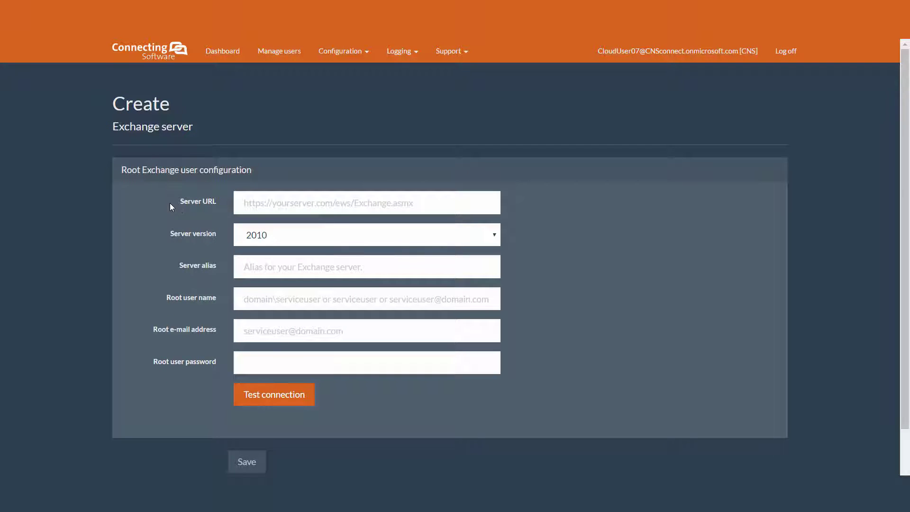
Step: Set server version 2013, paste the server URL, and enter alias 2013
{"action": "left_click", "coordinate": [265, 235]}
{"action": "left_click", "coordinate": [269, 288]}
{"action": "left_click", "coordinate": [242, 203]}
{"action": "key", "text": "ctrl+v"}
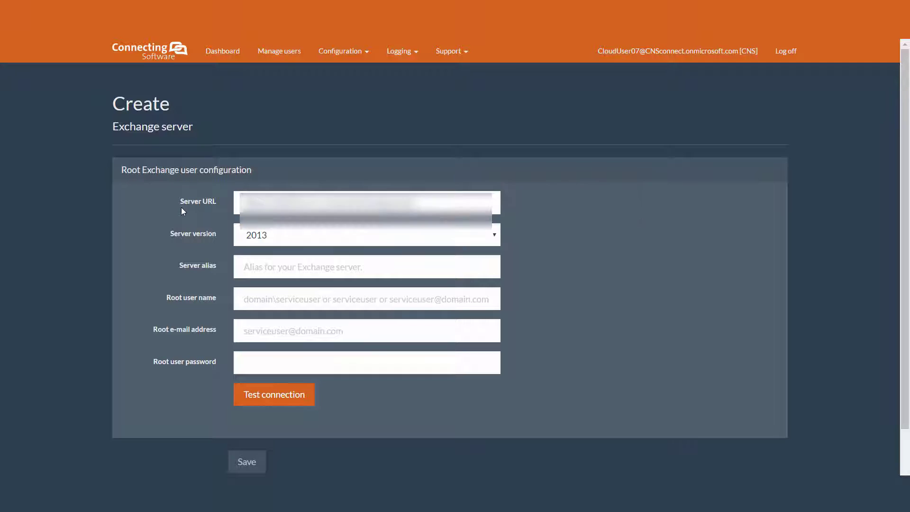
{"action": "left_click", "coordinate": [264, 260]}
{"action": "type", "text": "2013"}
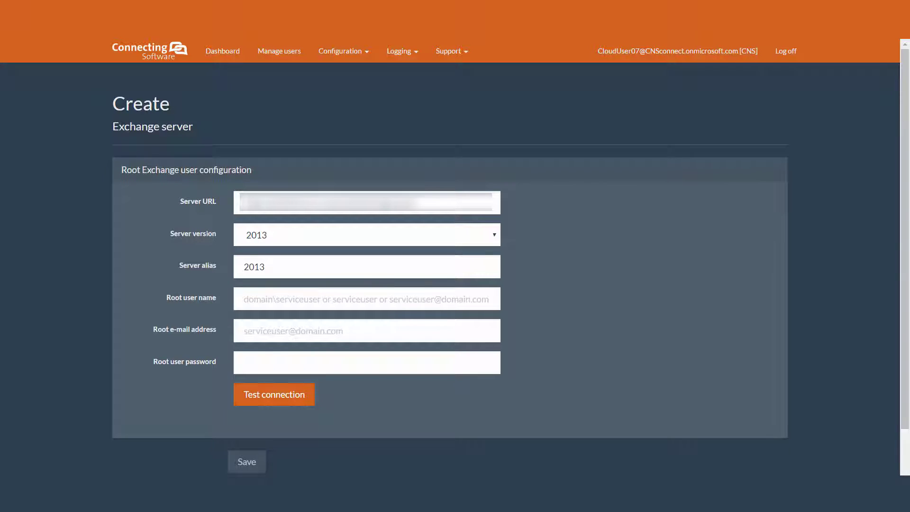
Step: Enter the root user name and password, test the connection, and save the 2013 server
{"action": "left_click", "coordinate": [215, 298]}
{"action": "type", "text": "Saastest1"}
{"action": "key", "text": "Tab"}
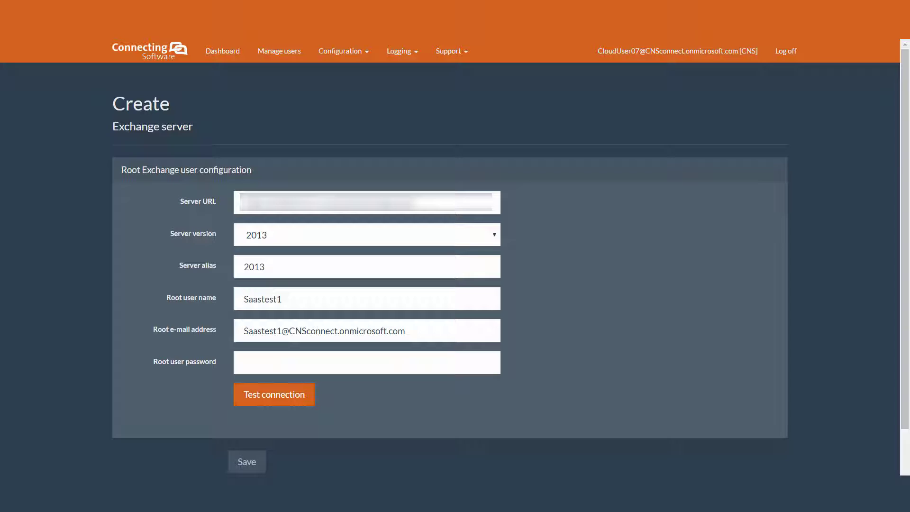
{"action": "key", "text": "ctrl+v"}
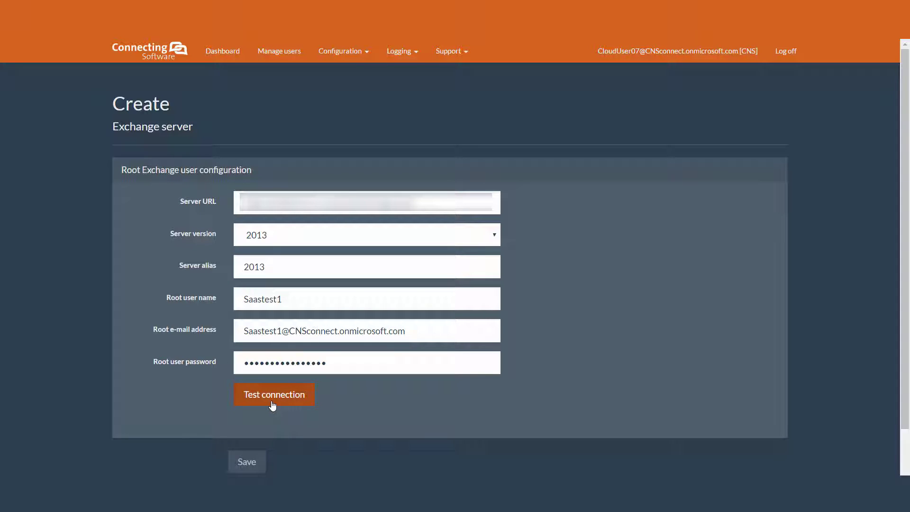
{"action": "left_click", "coordinate": [272, 406]}
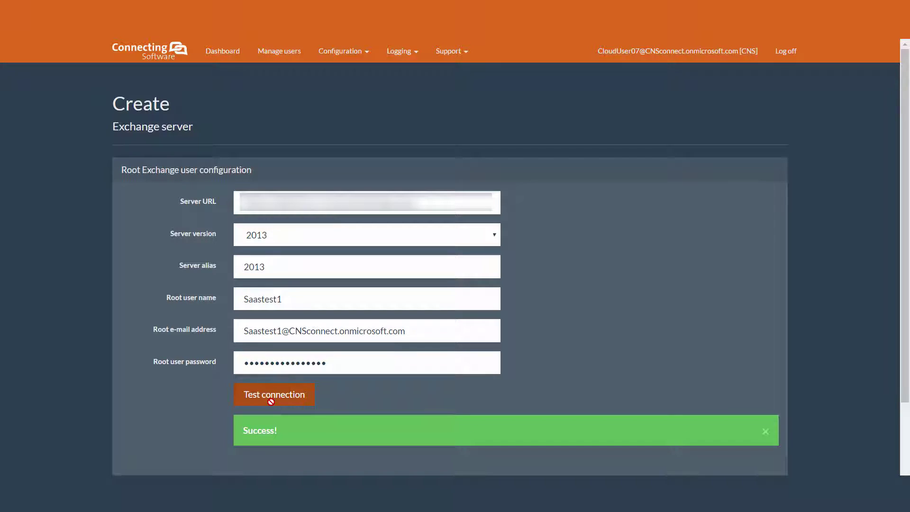
{"action": "scroll", "coordinate": [272, 406], "scroll_direction": "down", "scroll_amount": 2}
{"action": "left_click", "coordinate": [250, 409]}
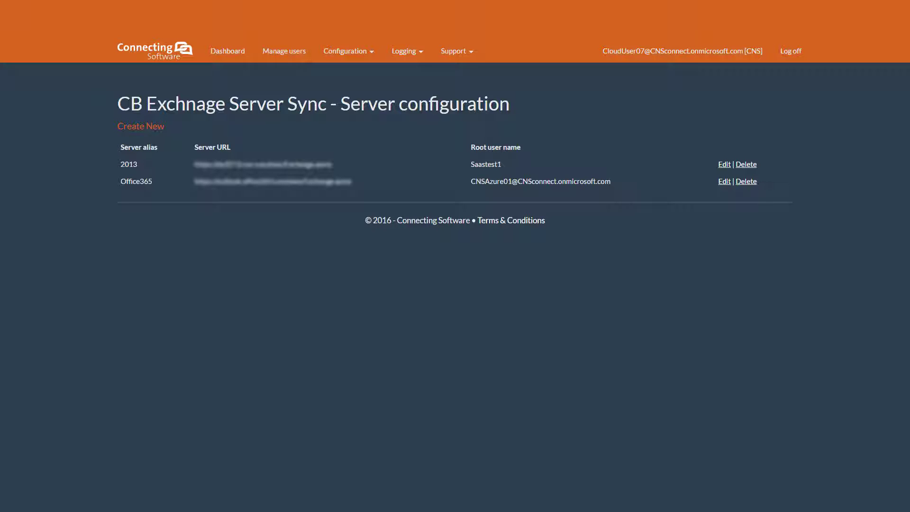
{"action": "left_click", "coordinate": [368, 58]}
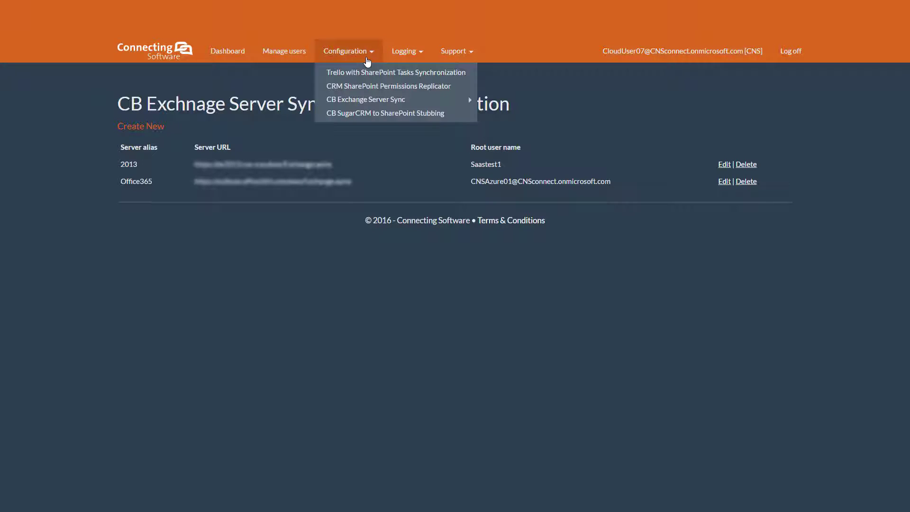
{"action": "mouse_move", "coordinate": [416, 99]}
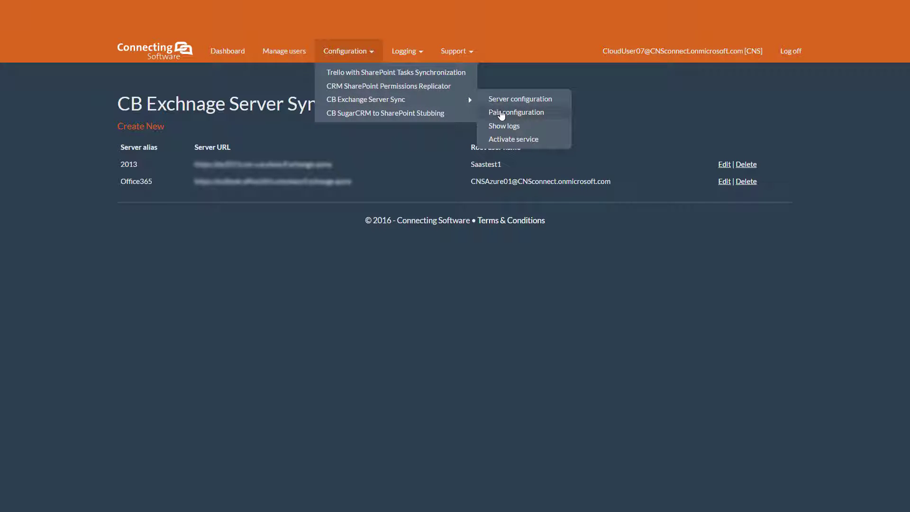
Step: Go to Pair configuration and start a new sync pair
{"action": "left_click", "coordinate": [511, 114]}
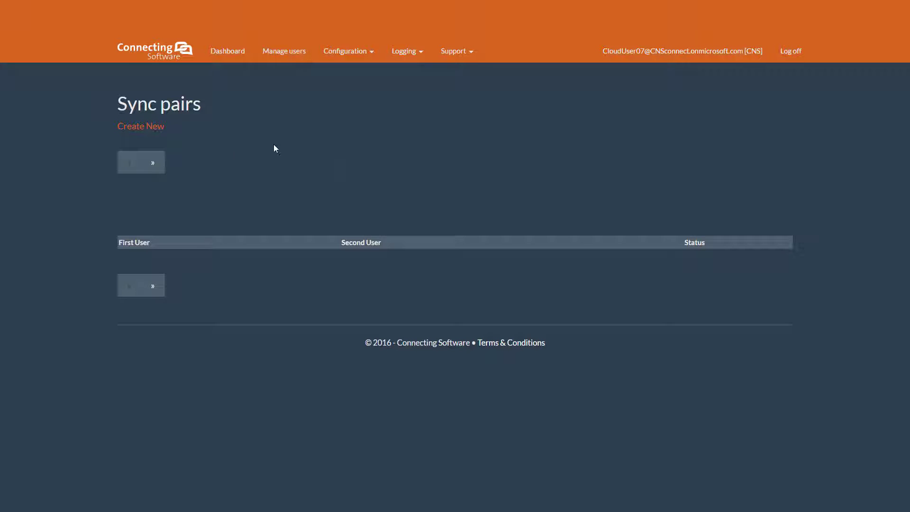
{"action": "left_click", "coordinate": [128, 128]}
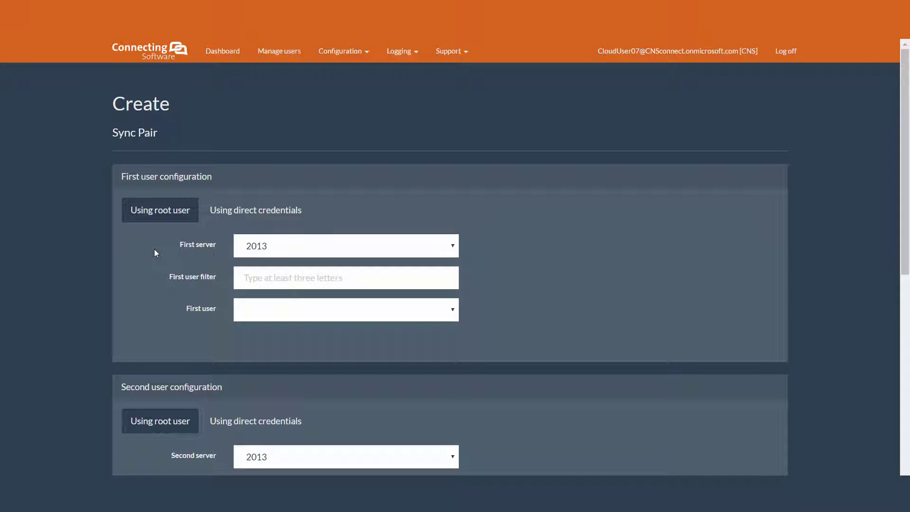
Step: Set the first server to Office365 and pick the user filtered by 'cns'
{"action": "scroll", "coordinate": [154, 250], "scroll_direction": "down", "scroll_amount": 1}
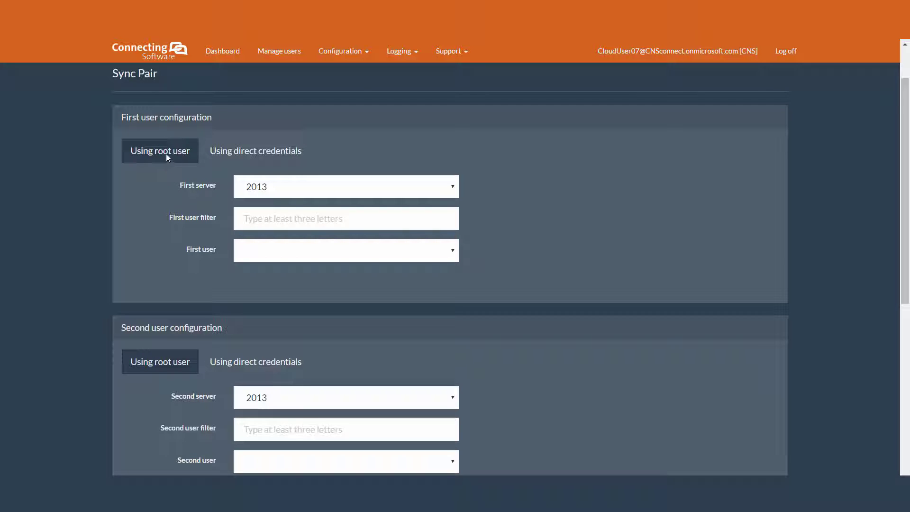
{"action": "mouse_move", "coordinate": [199, 187]}
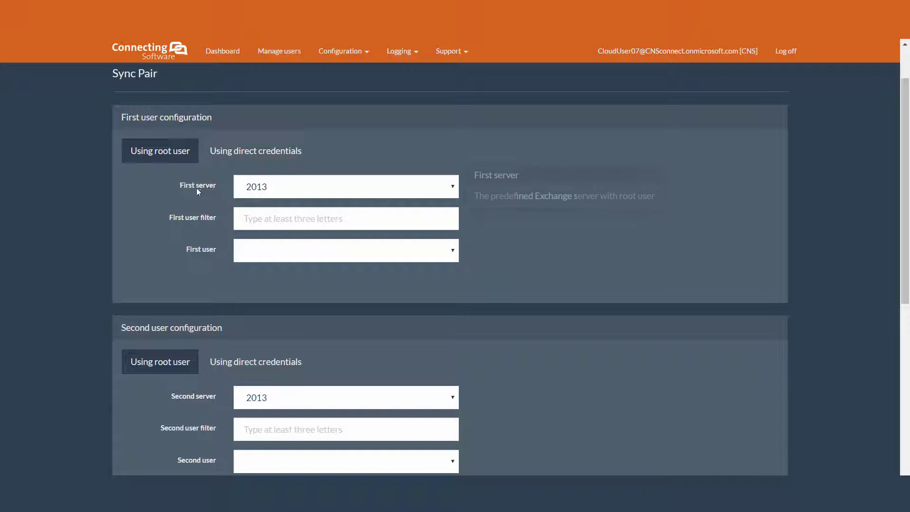
{"action": "left_click", "coordinate": [252, 190]}
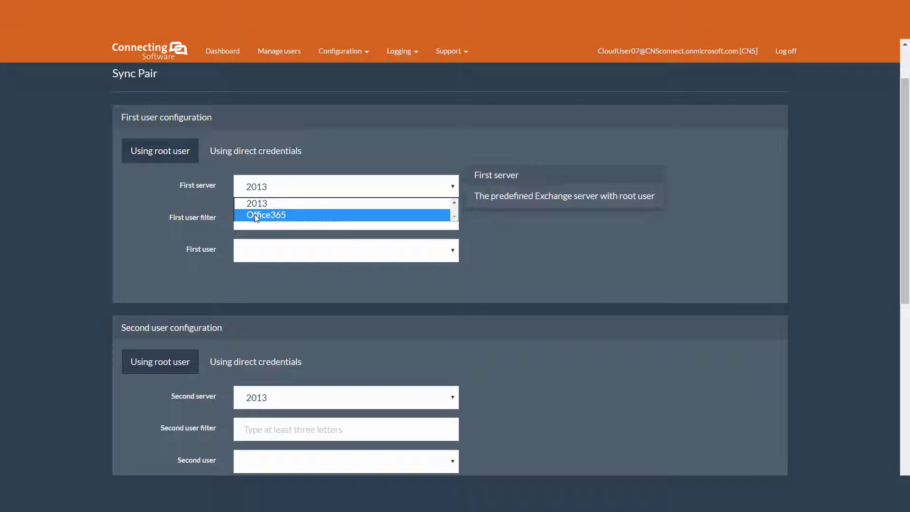
{"action": "left_click", "coordinate": [255, 214]}
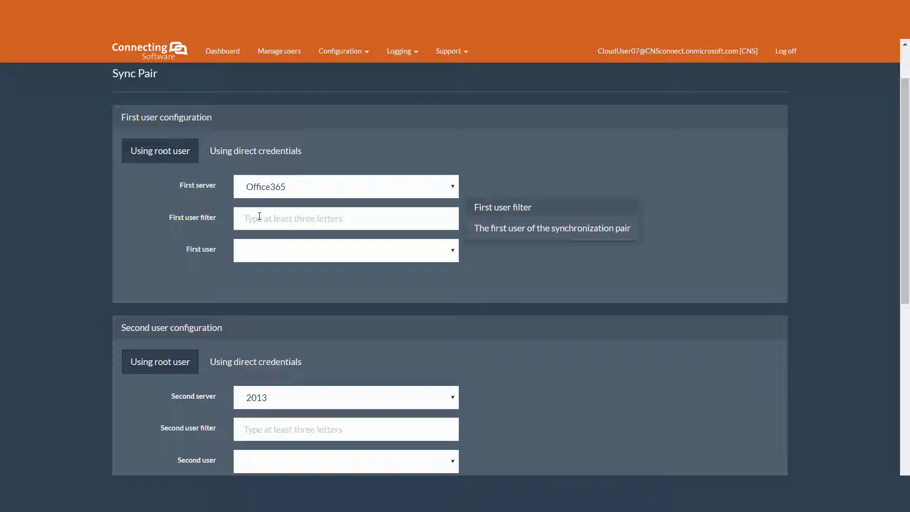
{"action": "type", "text": "cns"}
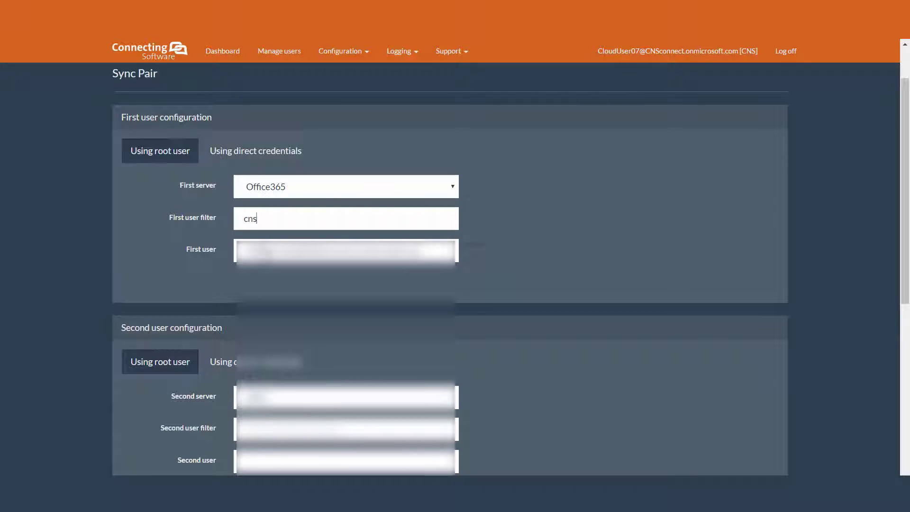
{"action": "left_click", "coordinate": [346, 250]}
{"action": "left_click", "coordinate": [283, 284]}
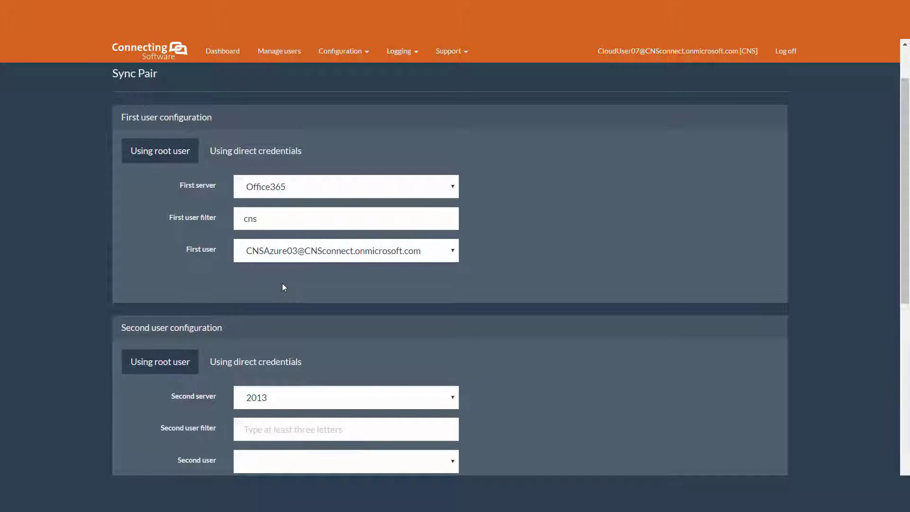
{"action": "scroll", "coordinate": [281, 280], "scroll_direction": "down", "scroll_amount": 3}
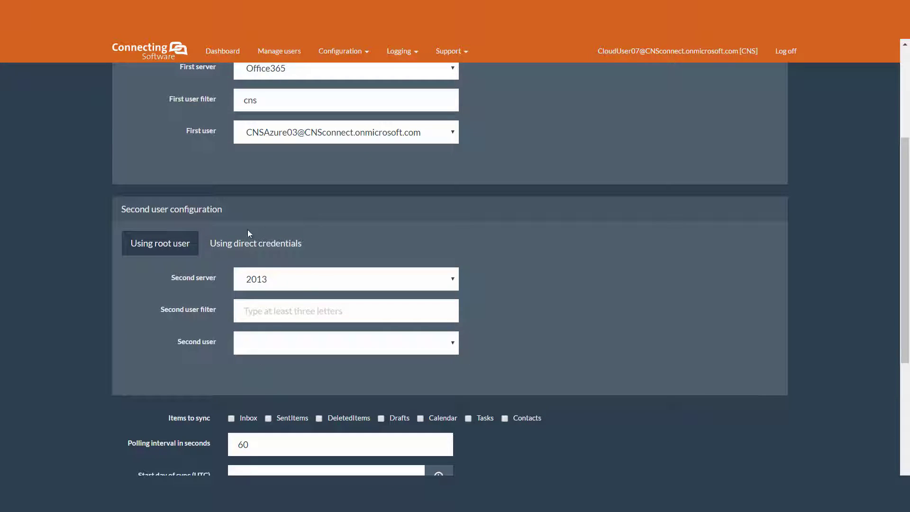
Step: Keep 2013 as the second server and pick the user filtered by 'saas'
{"action": "left_click", "coordinate": [260, 284]}
{"action": "left_click", "coordinate": [267, 296]}
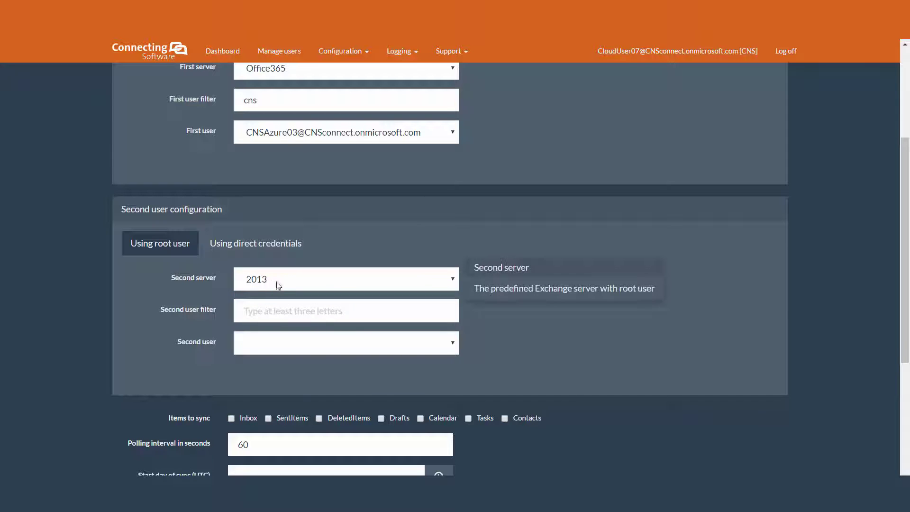
{"action": "left_click", "coordinate": [275, 314]}
{"action": "type", "text": "saas"}
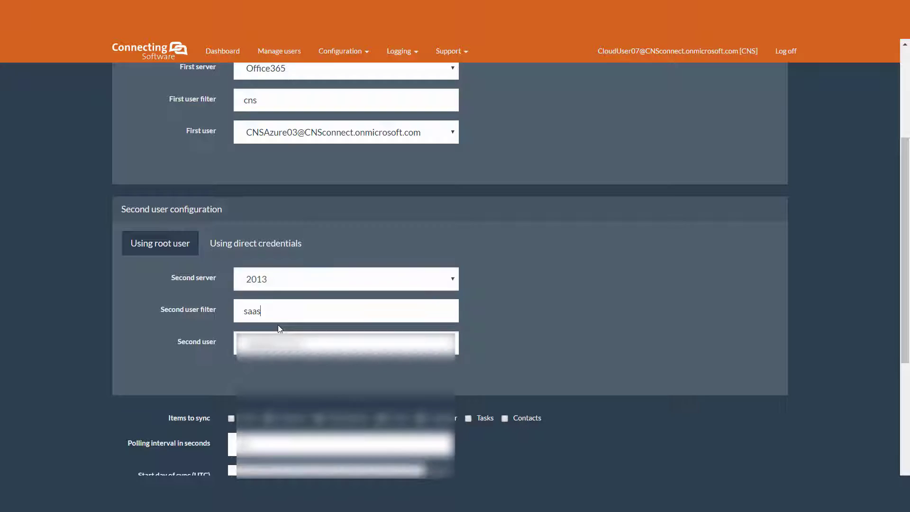
{"action": "left_click", "coordinate": [280, 338]}
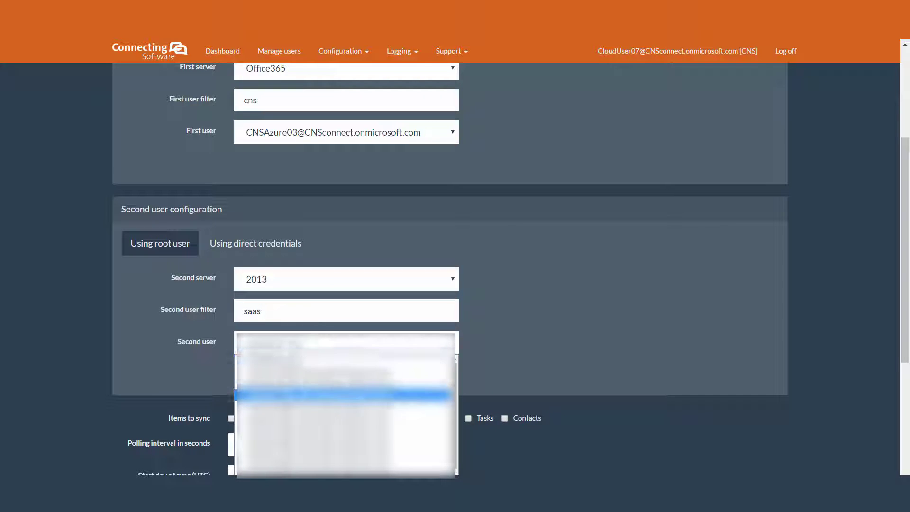
{"action": "left_click", "coordinate": [280, 387]}
{"action": "scroll", "coordinate": [220, 362], "scroll_direction": "down", "scroll_amount": 3}
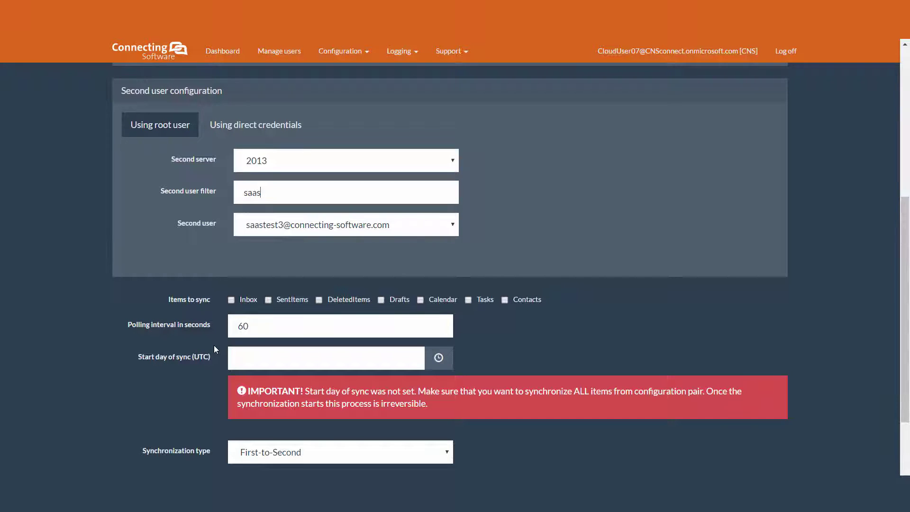
Step: Tick Calendar under Items to sync, leaving other item types unticked
{"action": "scroll", "coordinate": [214, 346], "scroll_direction": "down", "scroll_amount": 1}
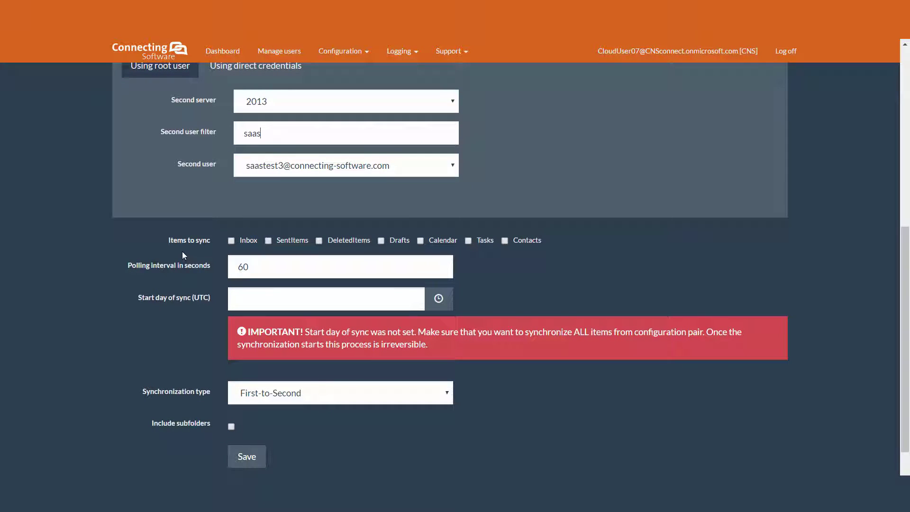
{"action": "scroll", "coordinate": [182, 251], "scroll_direction": "down", "scroll_amount": 1}
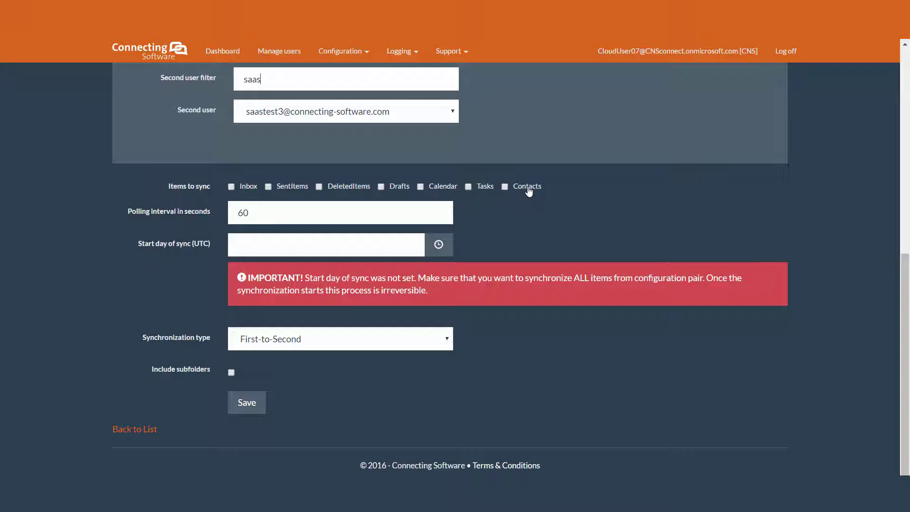
{"action": "mouse_move", "coordinate": [347, 209]}
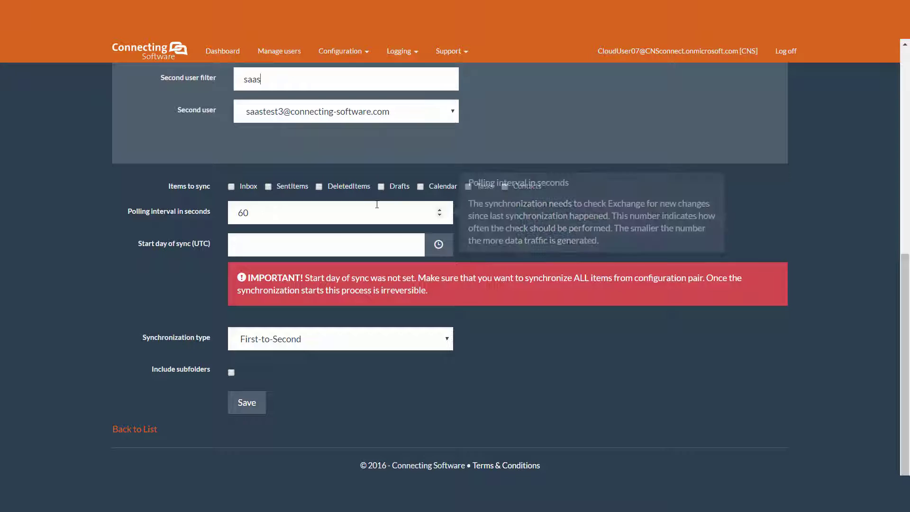
{"action": "left_click", "coordinate": [421, 186]}
{"action": "left_click", "coordinate": [229, 221]}
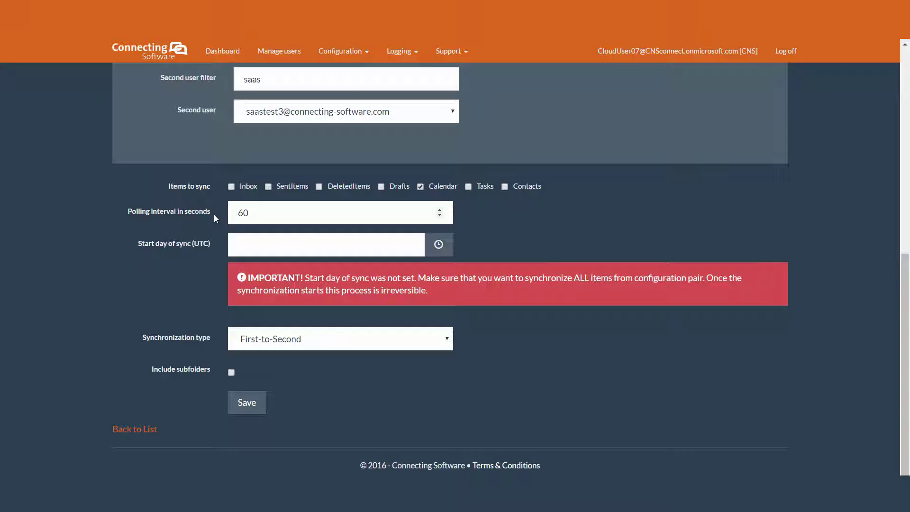
Step: Pick October 1, 2016 in the start-day date chooser, giving 10/01/2016 6:52 PM
{"action": "left_click", "coordinate": [372, 250]}
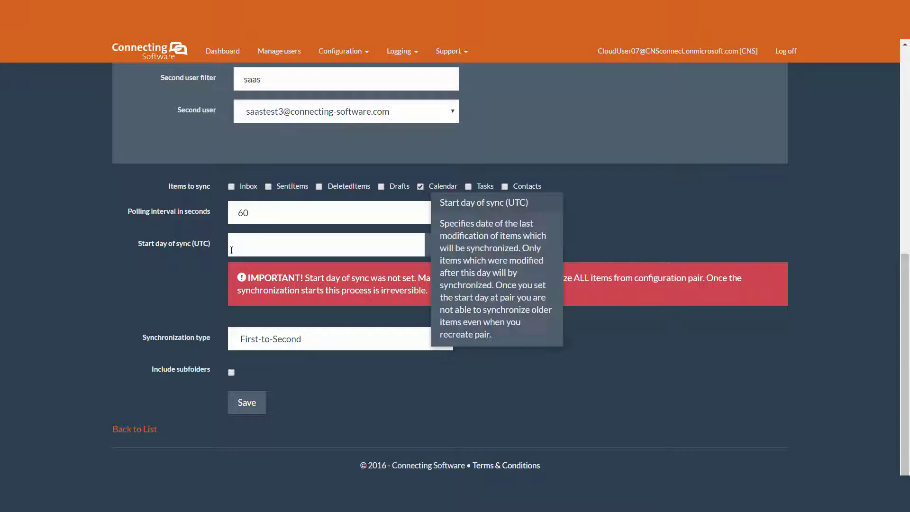
{"action": "left_click", "coordinate": [372, 249]}
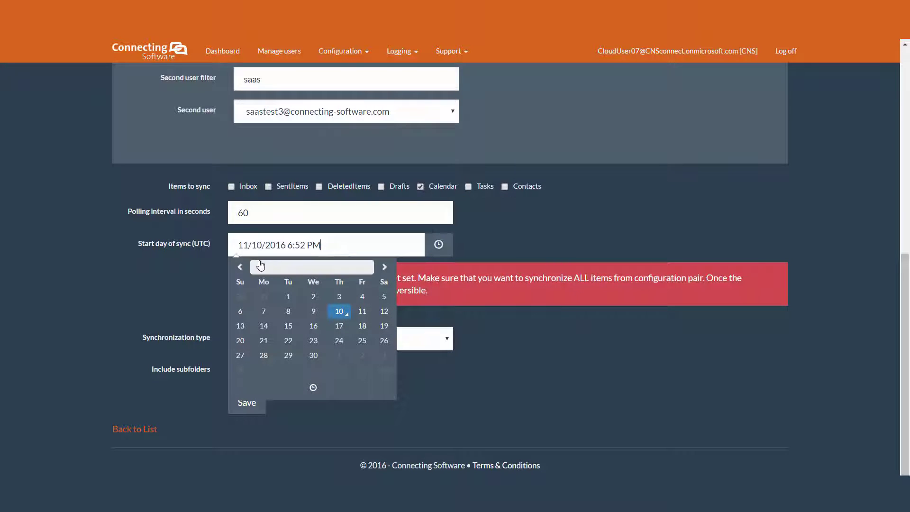
{"action": "left_click", "coordinate": [240, 267]}
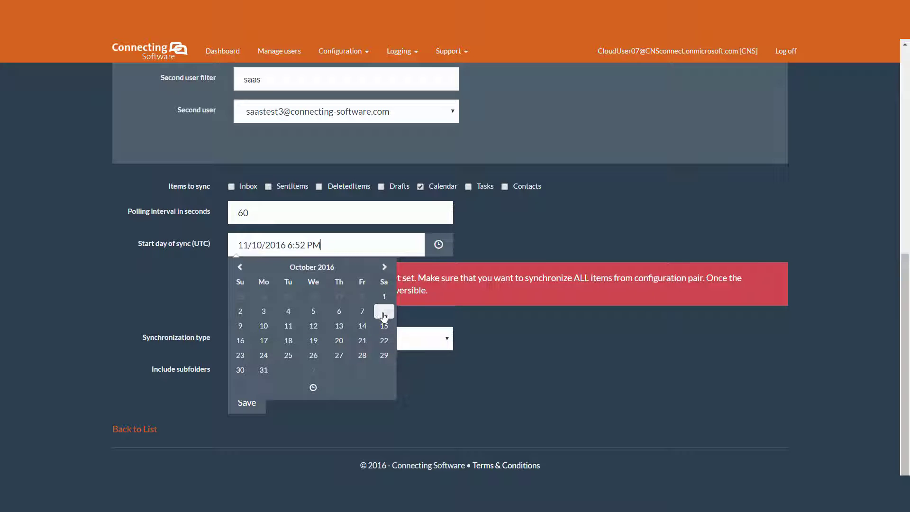
{"action": "left_click", "coordinate": [383, 297]}
{"action": "left_click", "coordinate": [473, 237]}
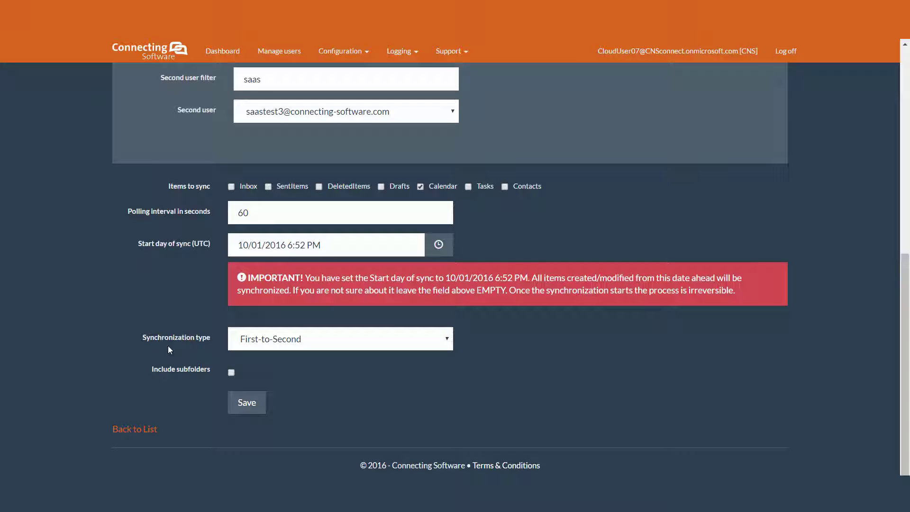
Step: Set the synchronization type to Bidirectional
{"action": "left_click", "coordinate": [263, 345]}
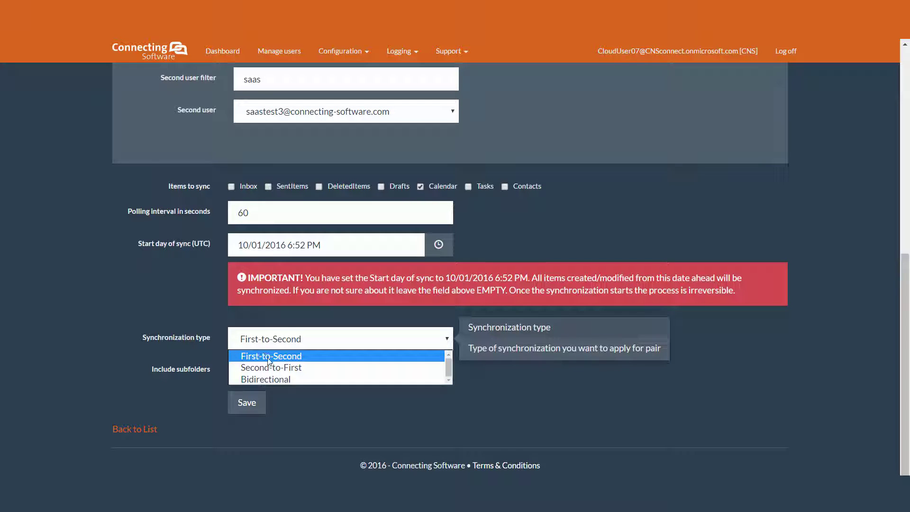
{"action": "left_click", "coordinate": [269, 357]}
{"action": "scroll", "coordinate": [176, 303], "scroll_direction": "up", "scroll_amount": 8}
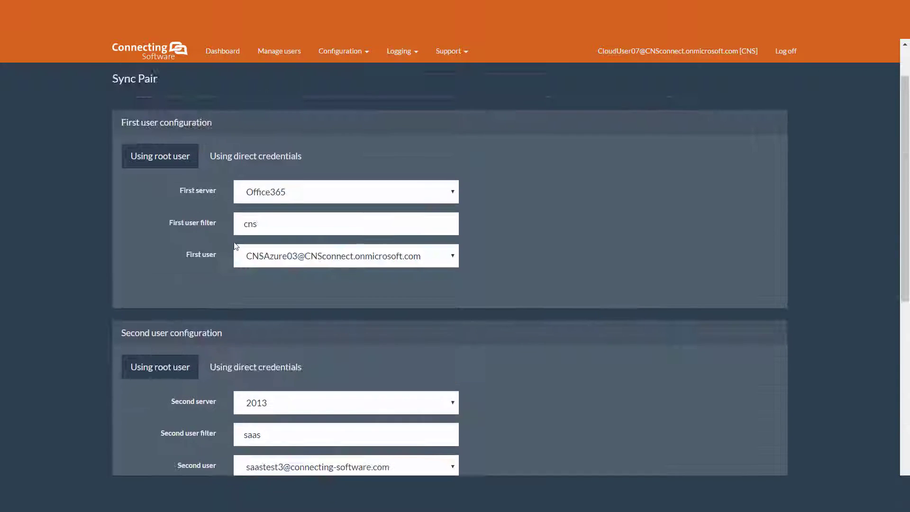
{"action": "scroll", "coordinate": [200, 228], "scroll_direction": "down", "scroll_amount": 3}
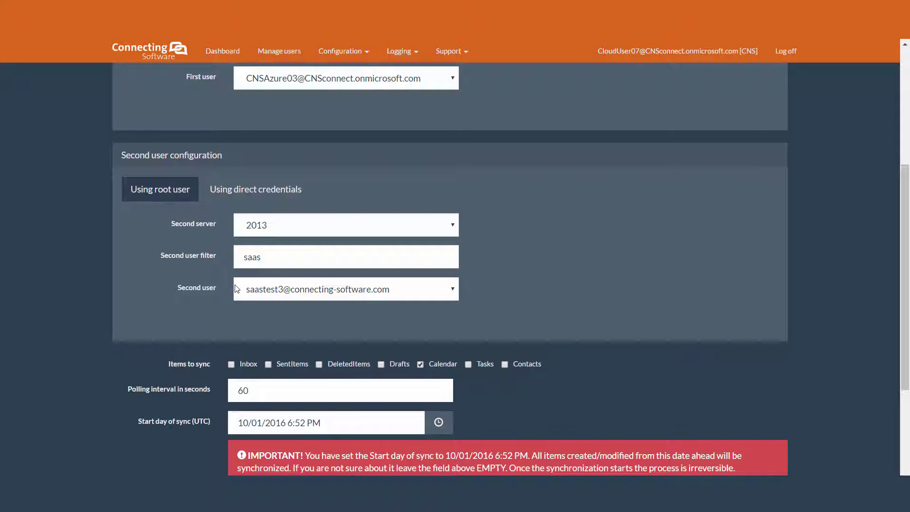
{"action": "scroll", "coordinate": [235, 288], "scroll_direction": "down", "scroll_amount": 3}
{"action": "left_click", "coordinate": [252, 339]}
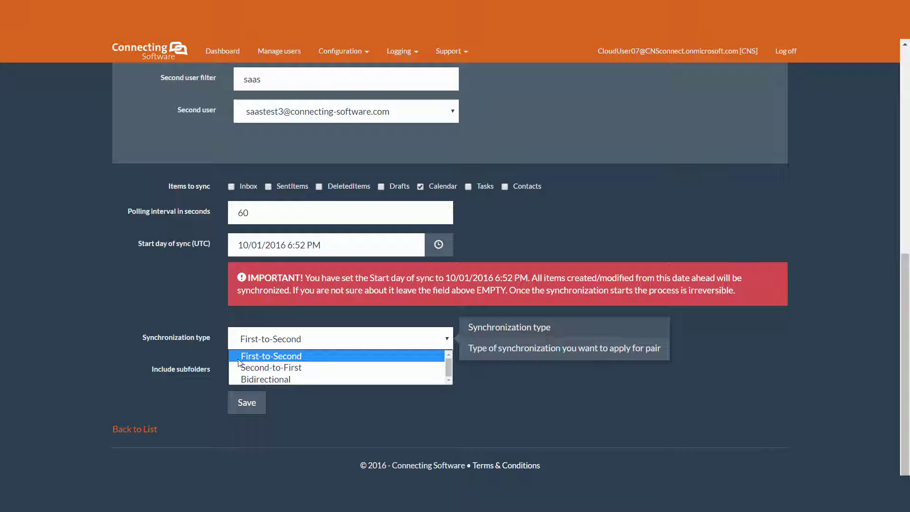
{"action": "left_click", "coordinate": [337, 368]}
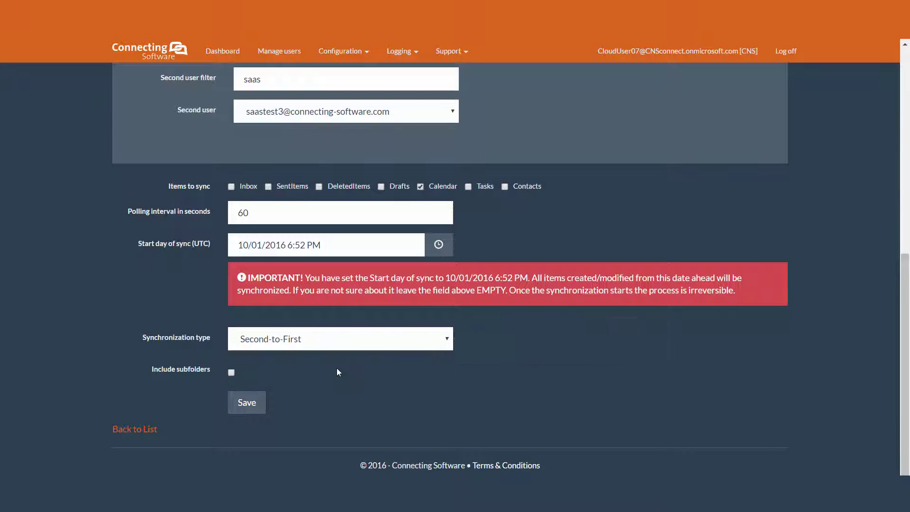
{"action": "left_click", "coordinate": [313, 252]}
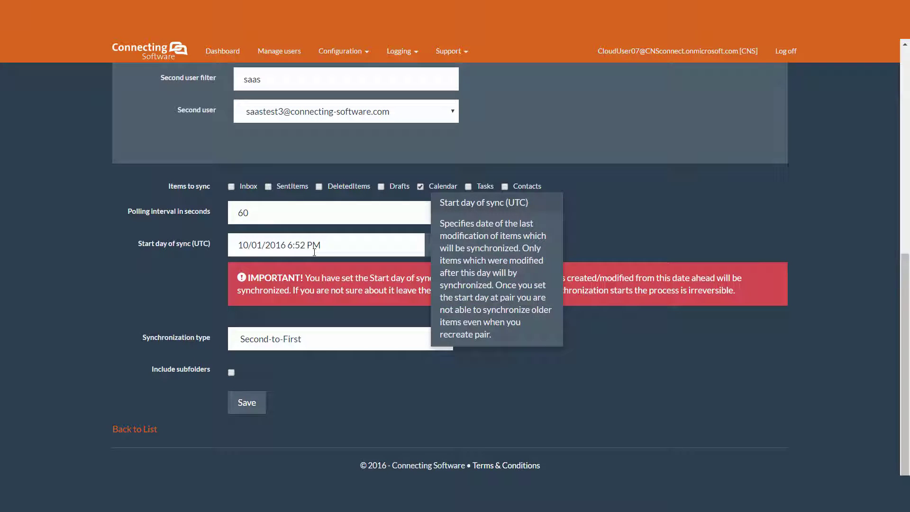
{"action": "left_click", "coordinate": [311, 346]}
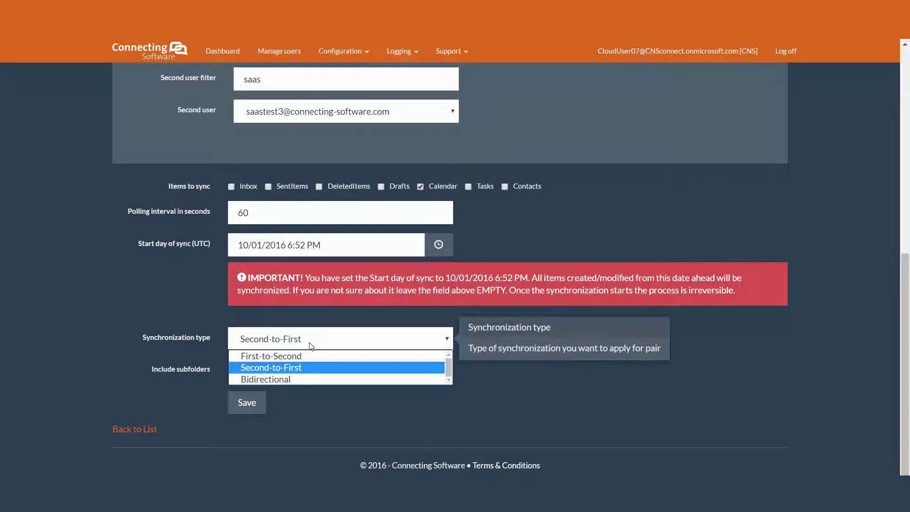
{"action": "left_click", "coordinate": [298, 379]}
Step: Leave Include subfolders unticked after toggling it, then save the sync pair
{"action": "scroll", "coordinate": [129, 275], "scroll_direction": "up", "scroll_amount": 8}
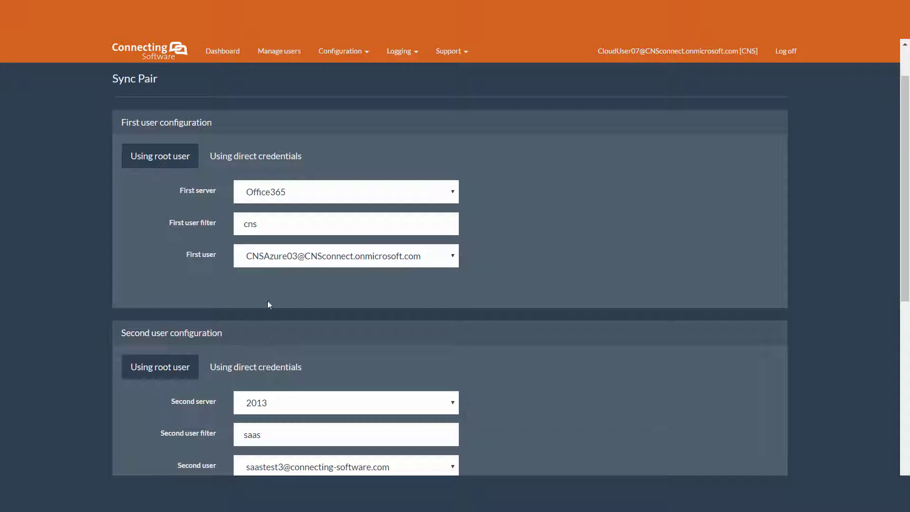
{"action": "scroll", "coordinate": [267, 300], "scroll_direction": "down", "scroll_amount": 7}
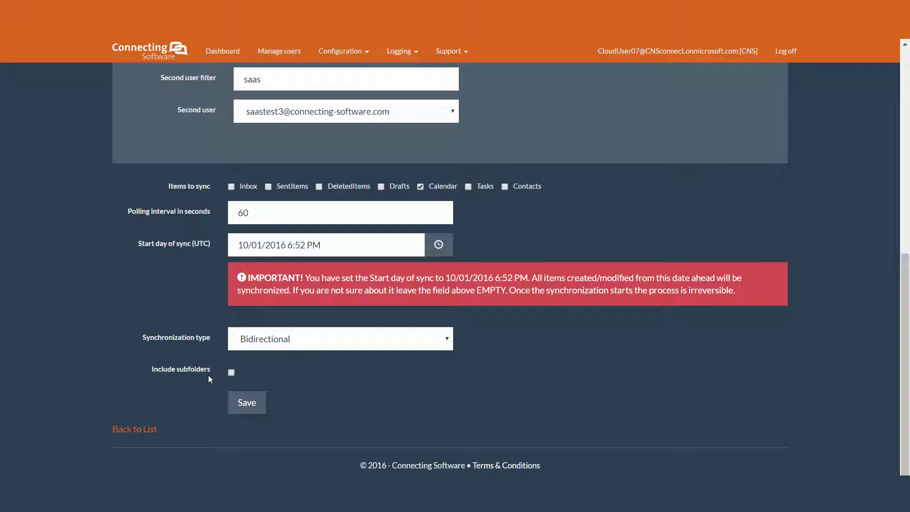
{"action": "left_click", "coordinate": [232, 373]}
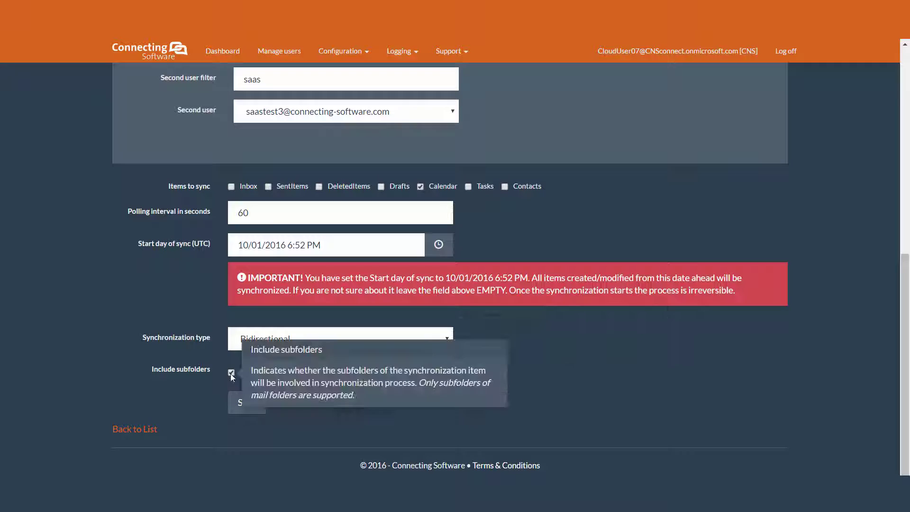
{"action": "left_click", "coordinate": [231, 373]}
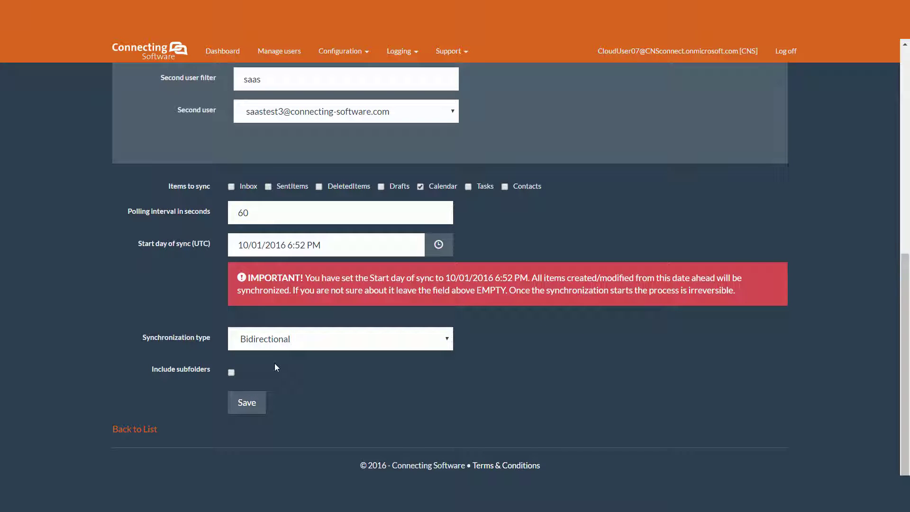
{"action": "left_click", "coordinate": [247, 403]}
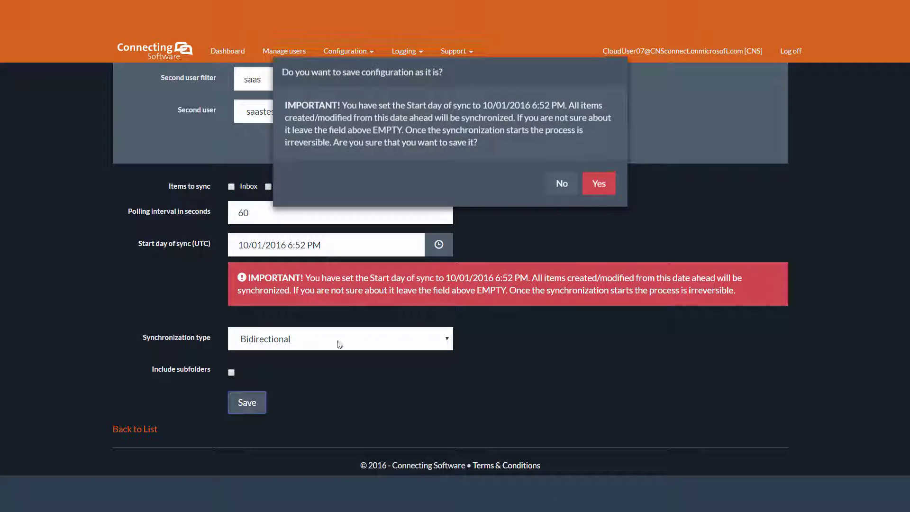
Step: Confirm saving the Bidirectional, Calendar-only sync pair starting 10/01/2016 6:52 PM
{"action": "left_click", "coordinate": [598, 184]}
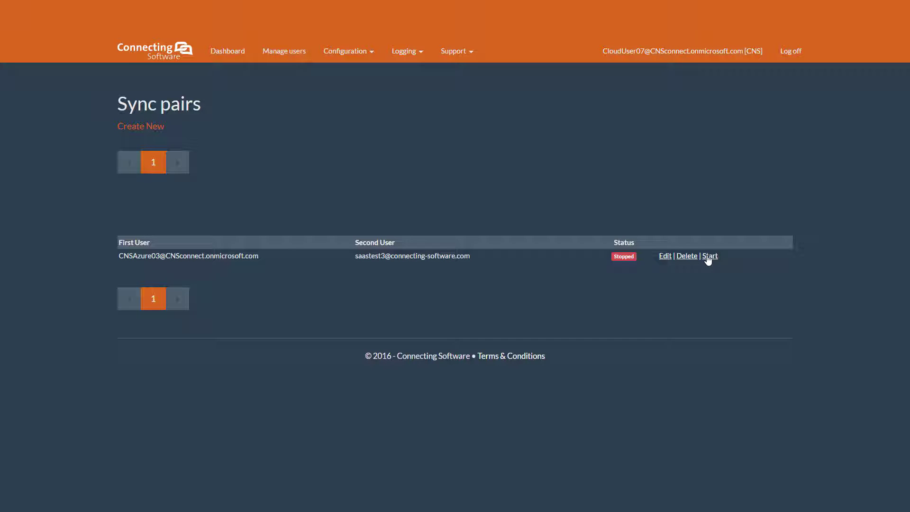
{"action": "left_click", "coordinate": [665, 256]}
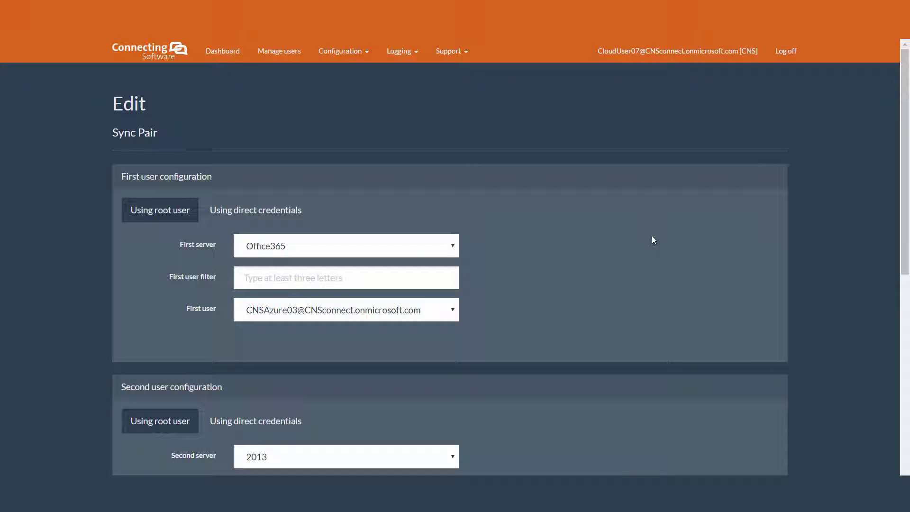
{"action": "scroll", "coordinate": [389, 195], "scroll_direction": "down", "scroll_amount": 8}
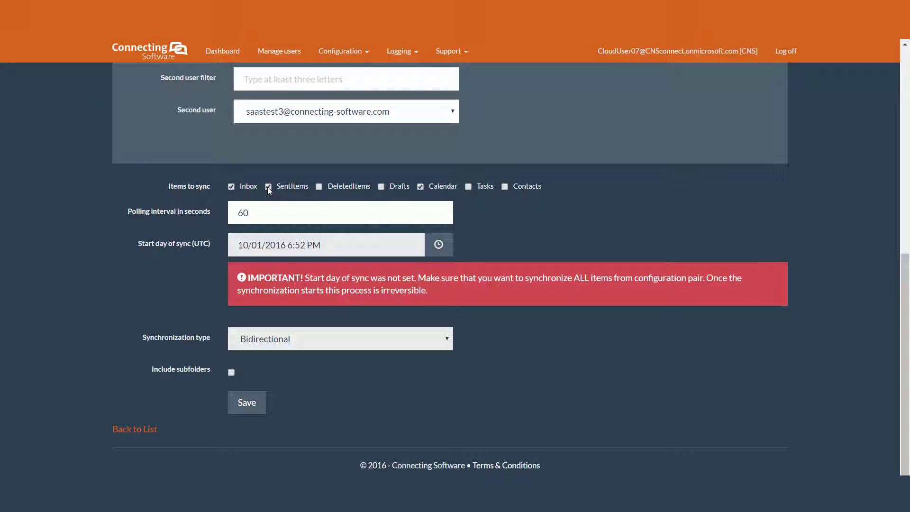
{"action": "left_click", "coordinate": [319, 187]}
{"action": "left_click", "coordinate": [319, 187]}
{"action": "left_click", "coordinate": [266, 187]}
{"action": "left_click", "coordinate": [232, 187]}
{"action": "left_click", "coordinate": [139, 430]}
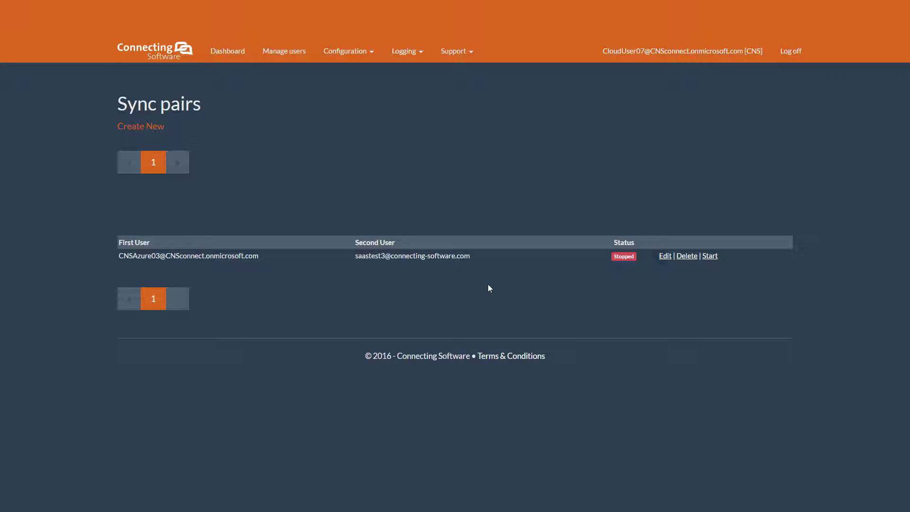